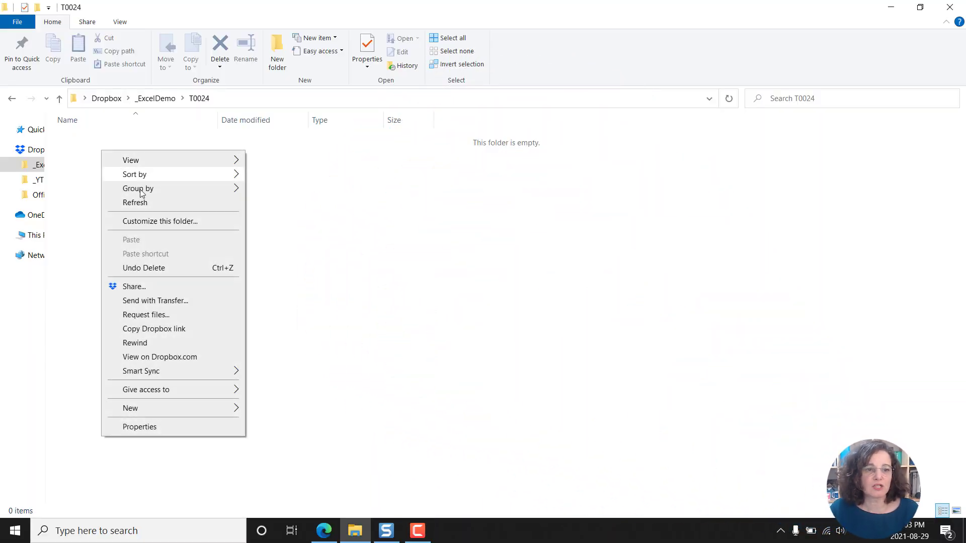
Add a new Microsoft Excel Worksheet in the T0024 folder and name it Data.xlsx.
mouse_move(151, 408)
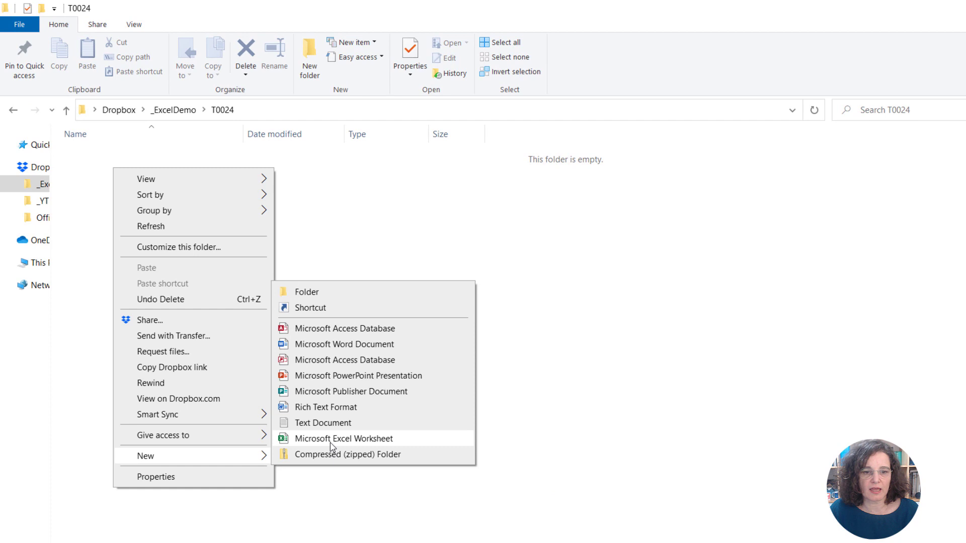
click(330, 440)
text(D)
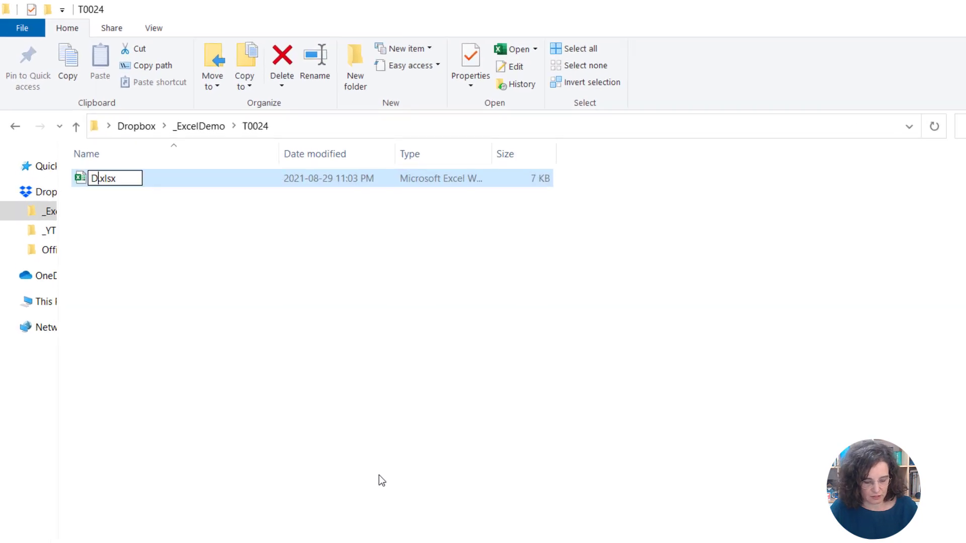
text(ata)
key(Return)
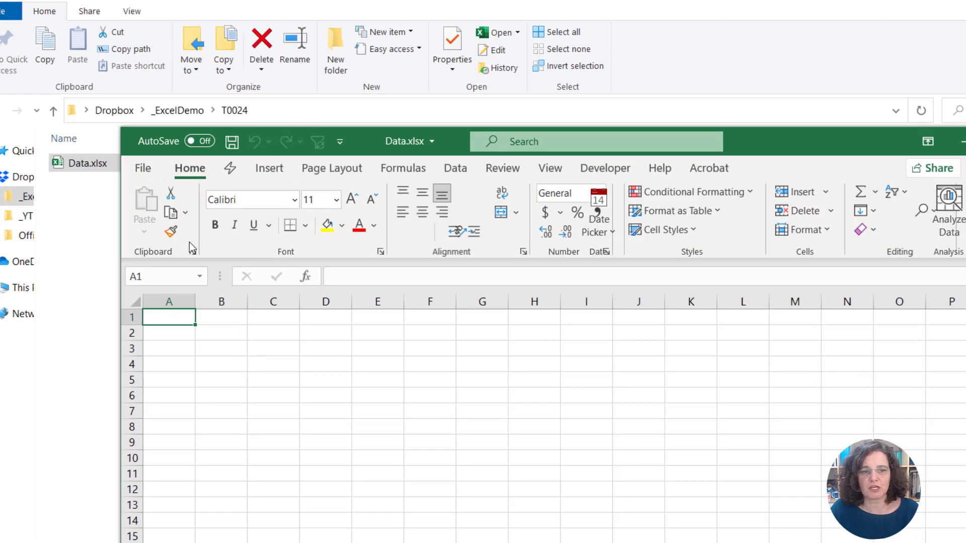
Enter the headers a, b and c in cells A1:C1.
text(a)
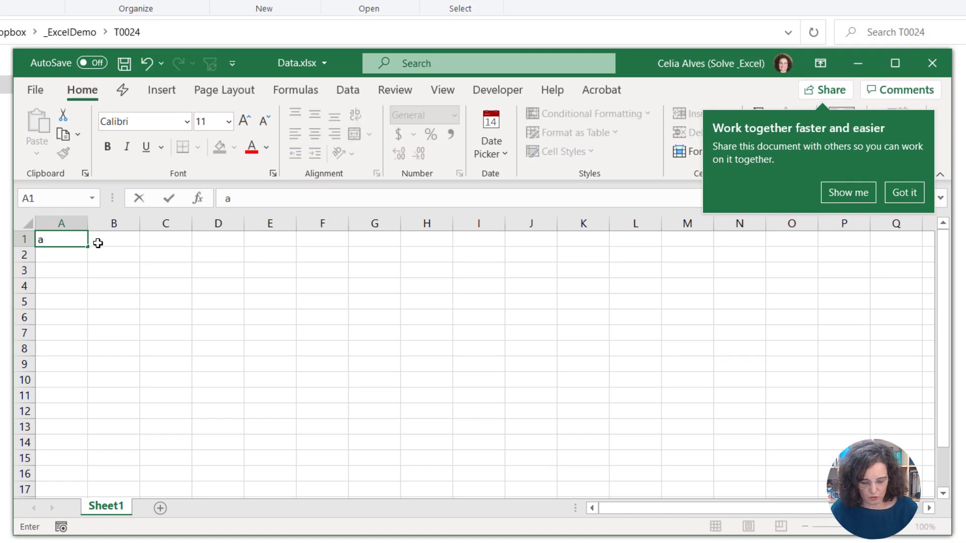
key(Tab)
text(b)
key(Tab)
text(c)
key(Tab)
key(Down)
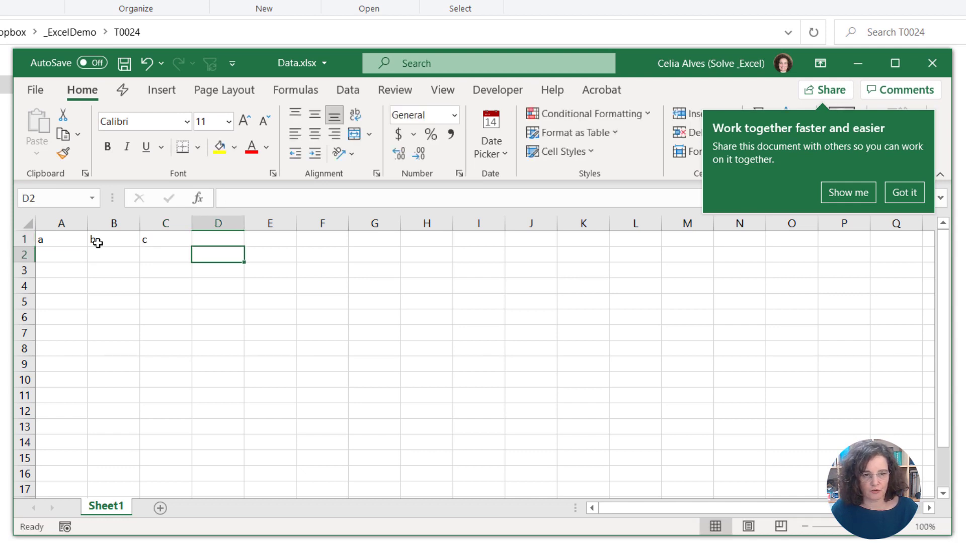
key(Left)
key(Left)
key(Left)
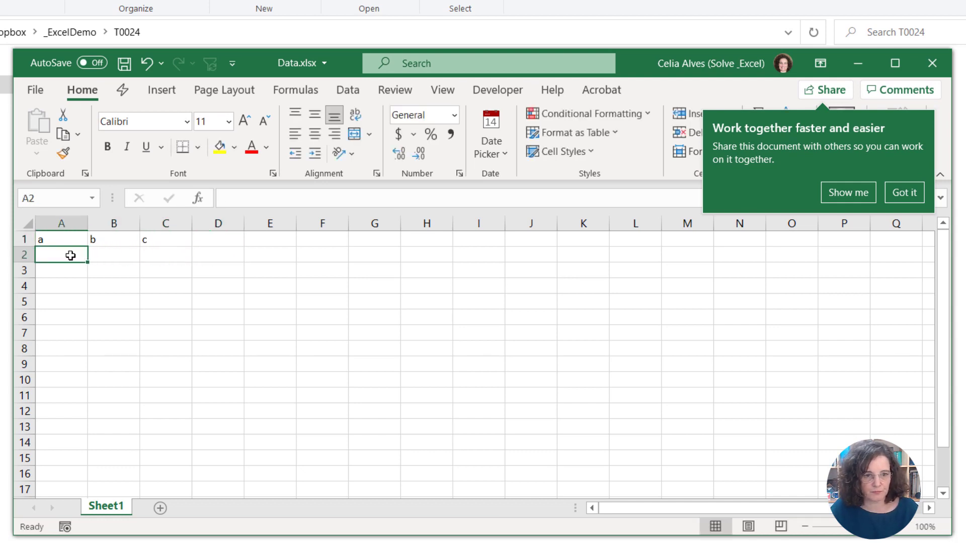
Fill A2:C8 with the value 5 and save the workbook.
drag(71, 255, 155, 350)
text(5)
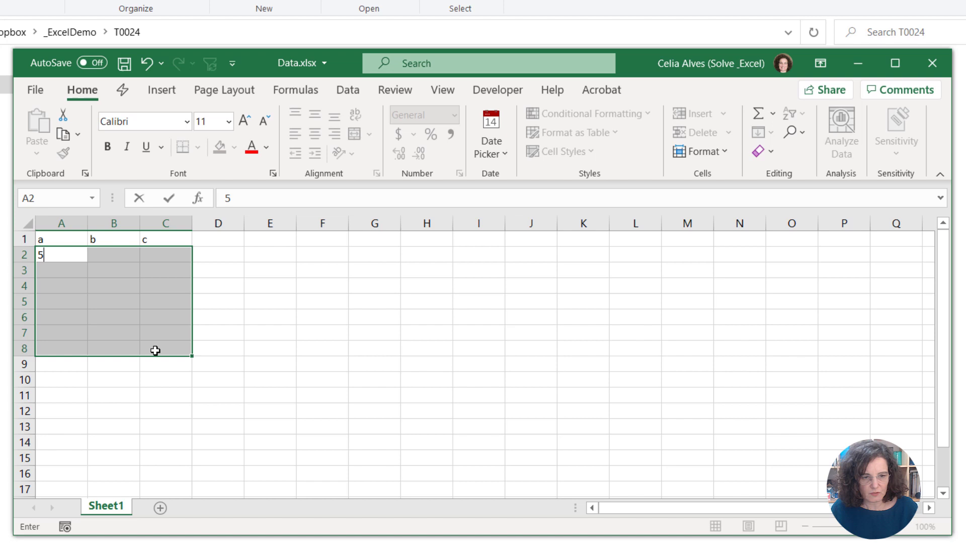
key(ctrl+Return)
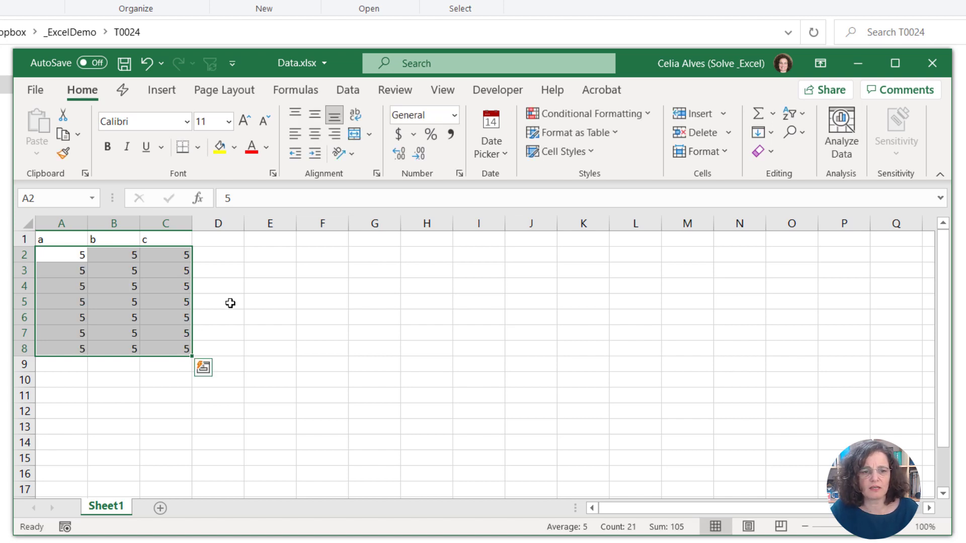
click(230, 303)
click(124, 64)
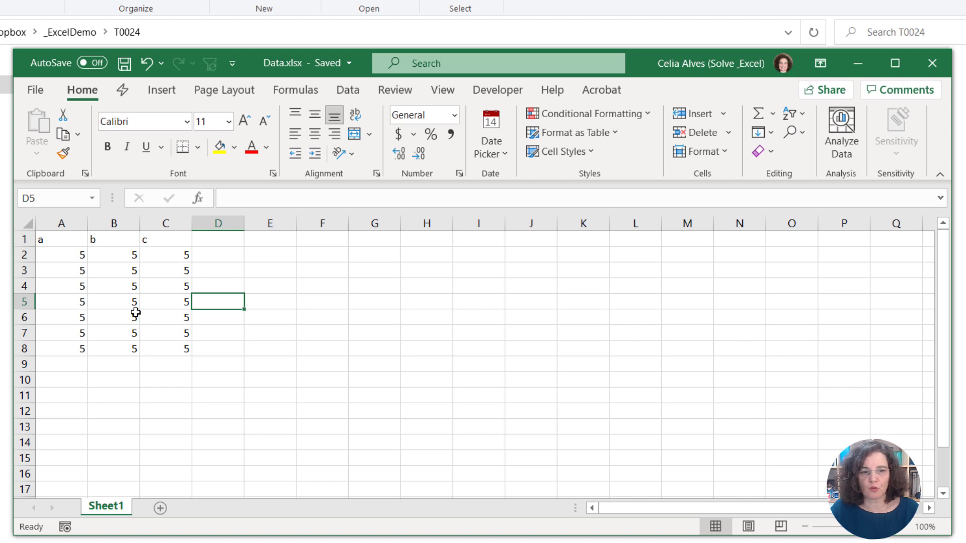
click(105, 270)
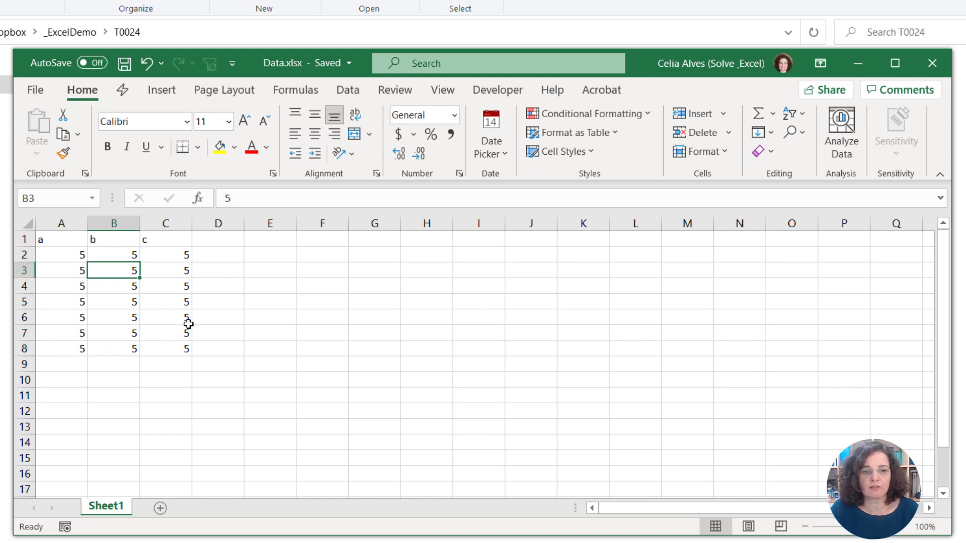
Check the A1:C8 data block, then close Data.xlsx and Excel with Alt+F4.
drag(44, 240, 165, 345)
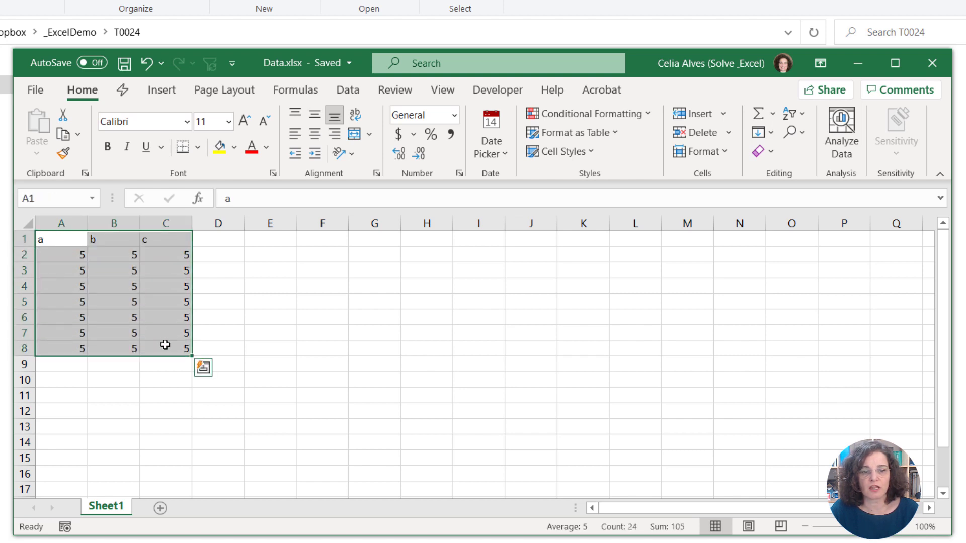
click(408, 313)
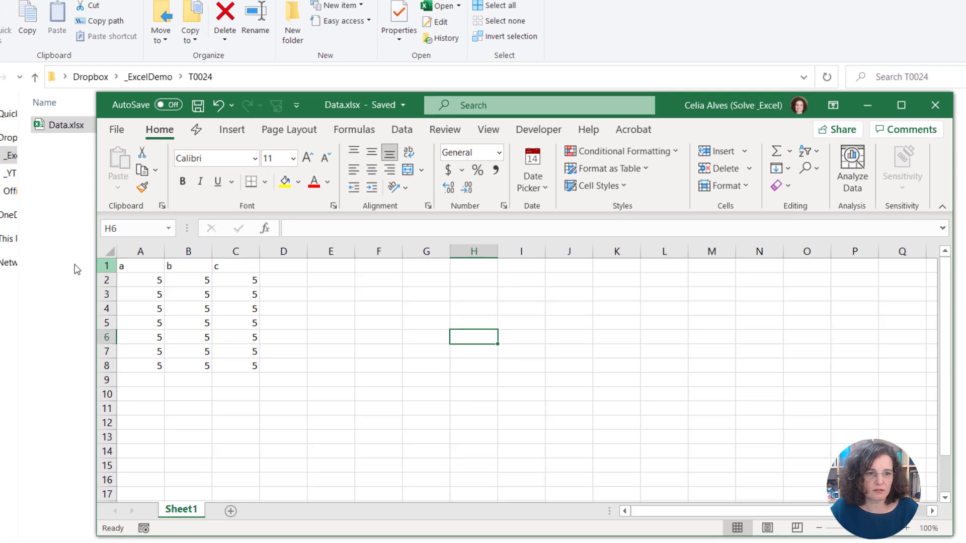
key(alt+F4)
Create another Microsoft Excel Worksheet in T0024 named Import.xlsx.
right_click(104, 198)
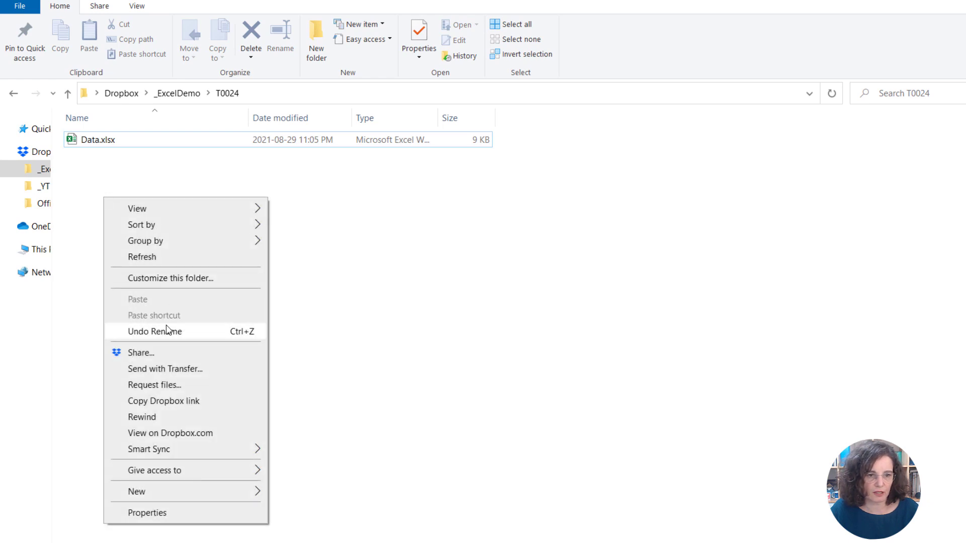
mouse_move(141, 492)
click(347, 472)
text(lsx)
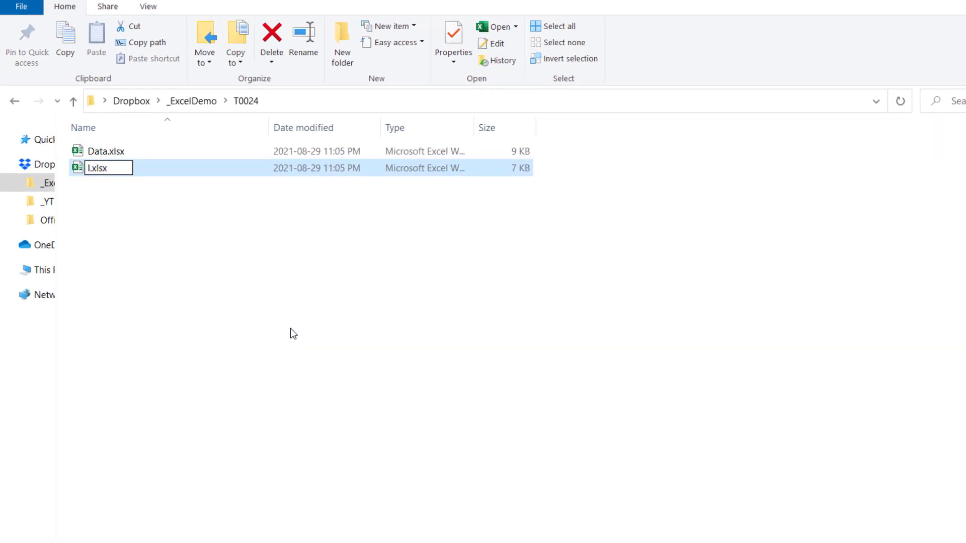
text(mport)
key(Return)
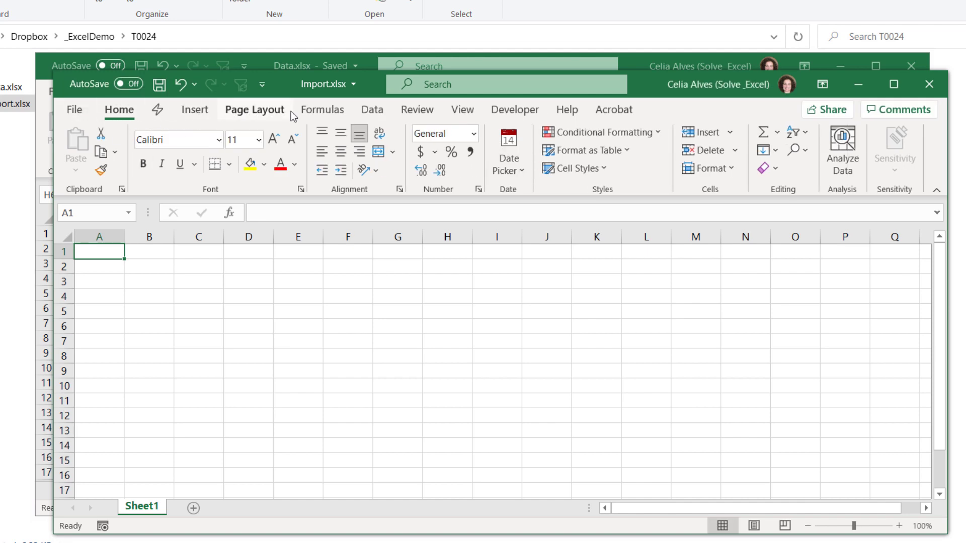
Start a Get Data import from an Excel workbook on the Data tab.
click(372, 111)
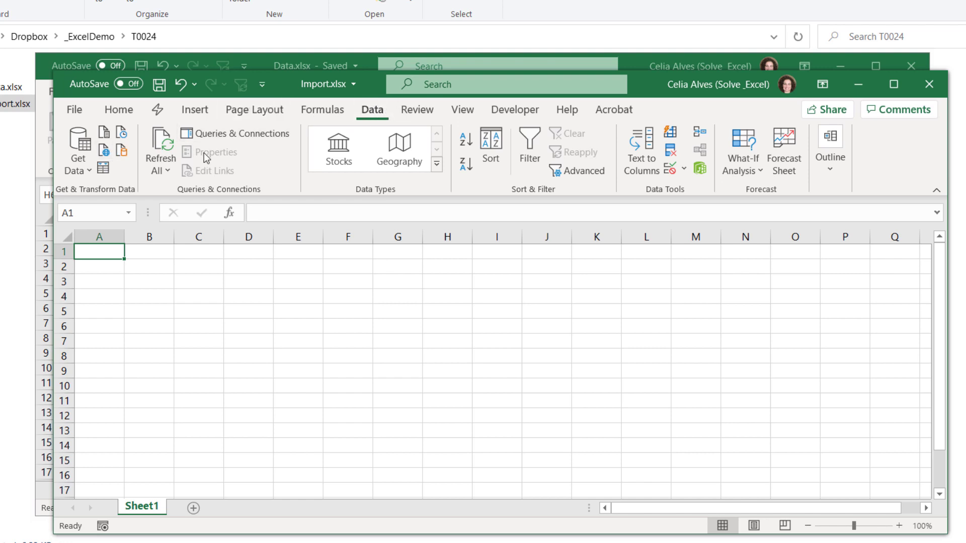
click(79, 151)
mouse_move(96, 200)
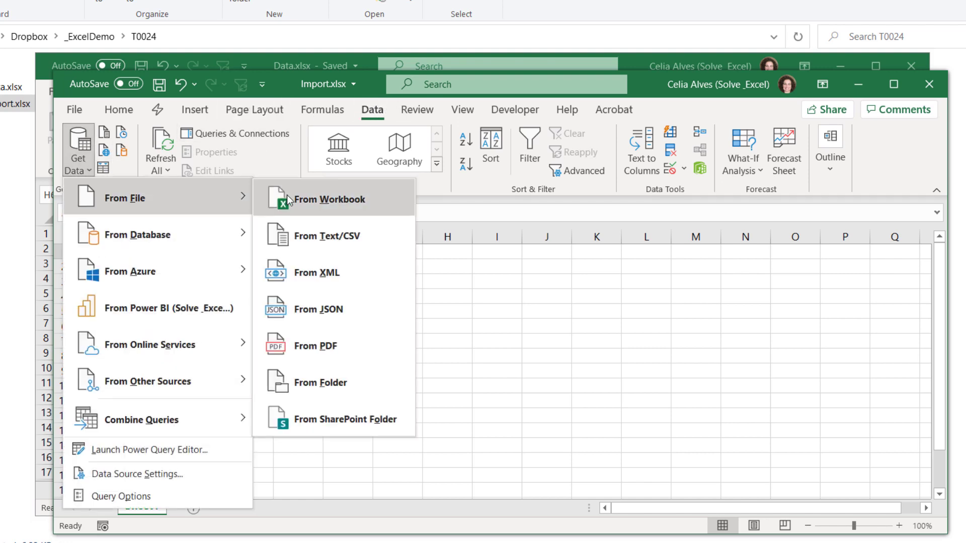
click(306, 198)
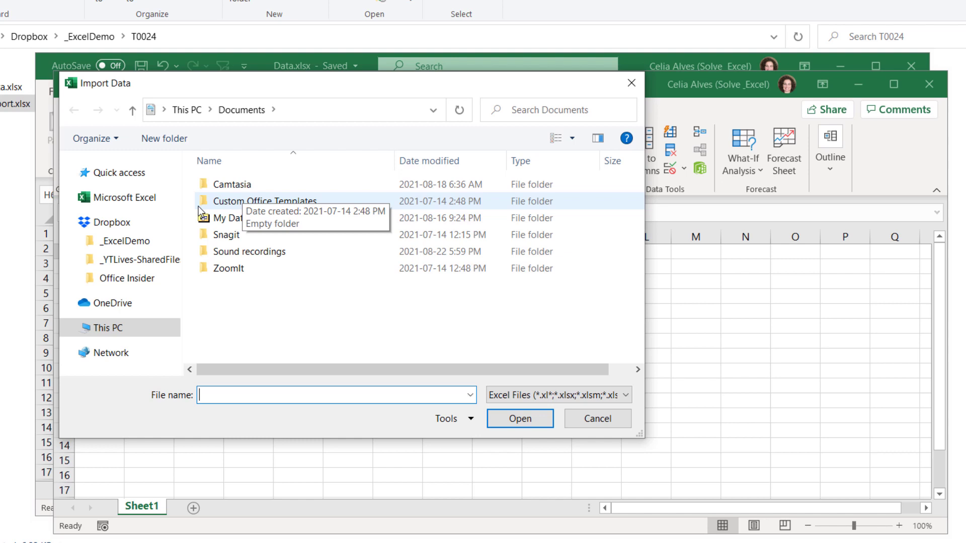
Pick _ExcelDemo\T0024\Data.xlsx, select Sheet1 and send it to the Power Query Editor.
click(139, 245)
double_click(237, 252)
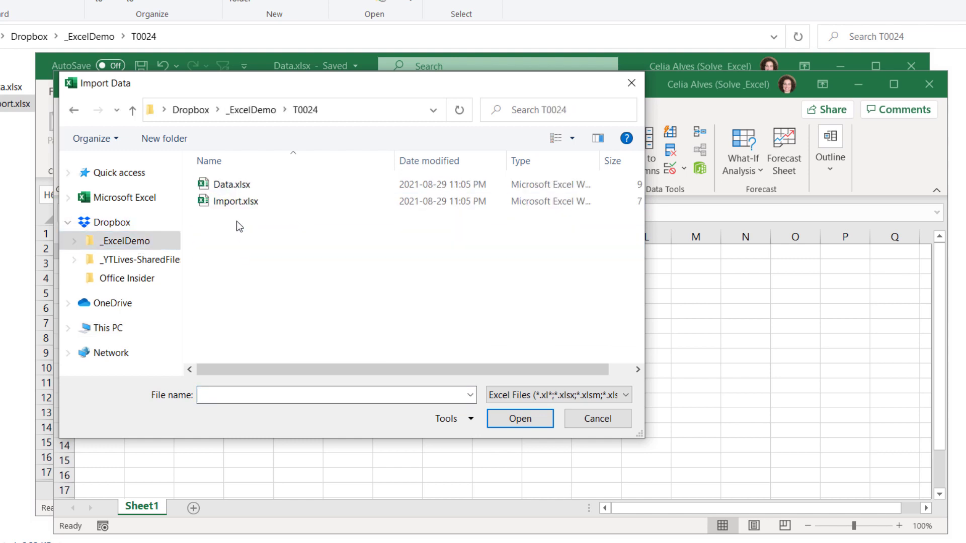
double_click(243, 186)
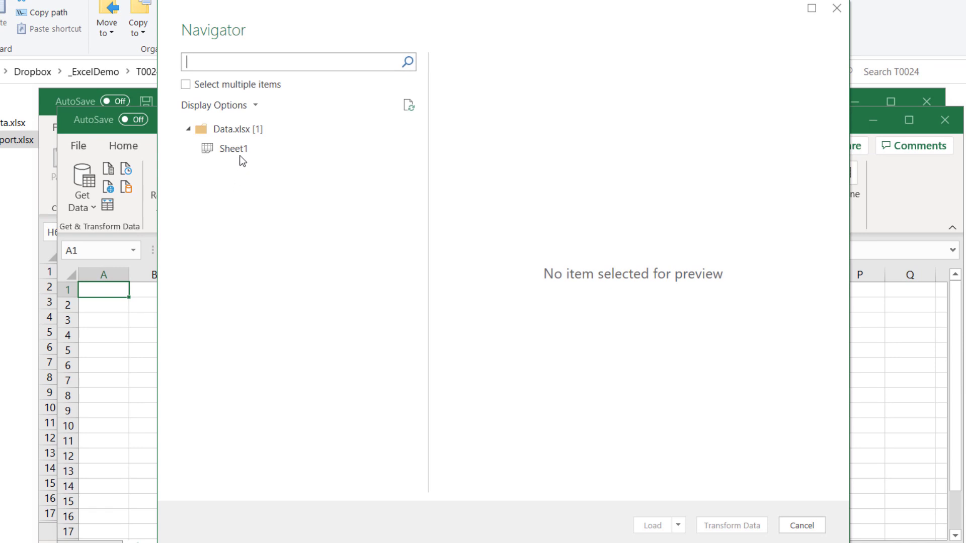
click(240, 157)
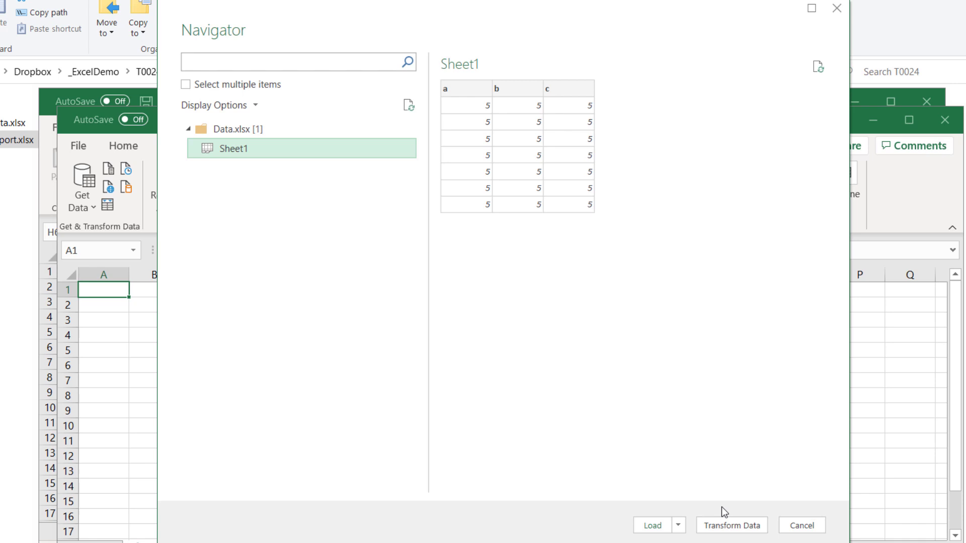
click(727, 525)
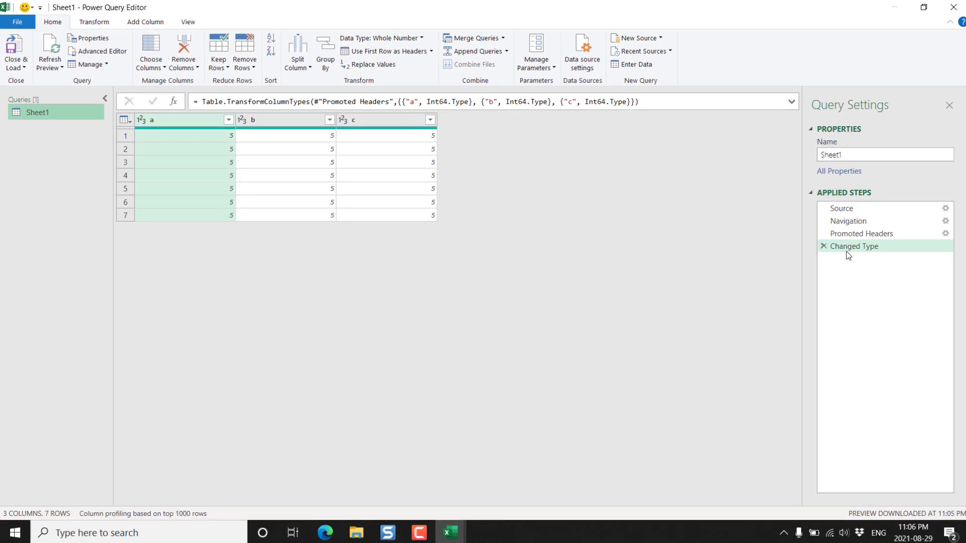
Remove the Changed Type and Promoted Headers applied steps from the Sheet1 query.
click(820, 246)
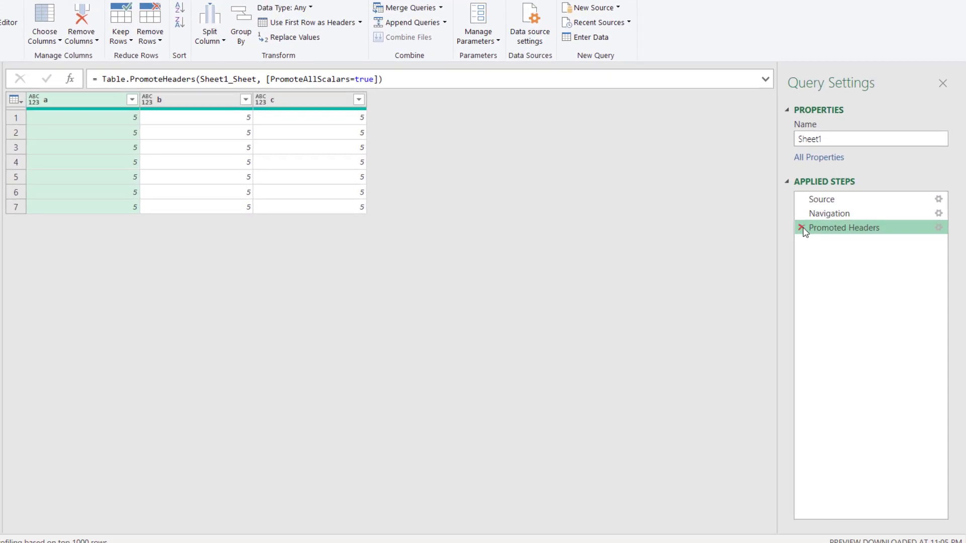
click(799, 228)
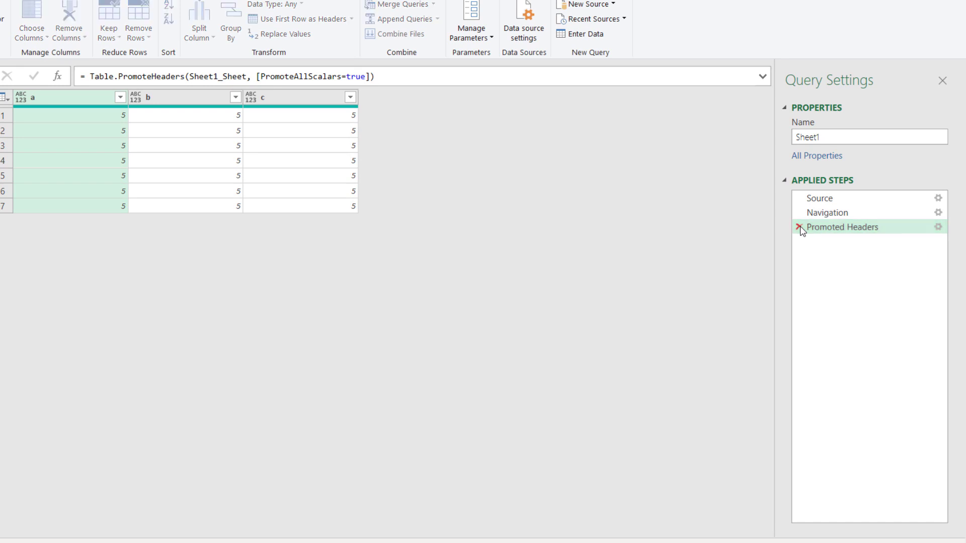
click(823, 200)
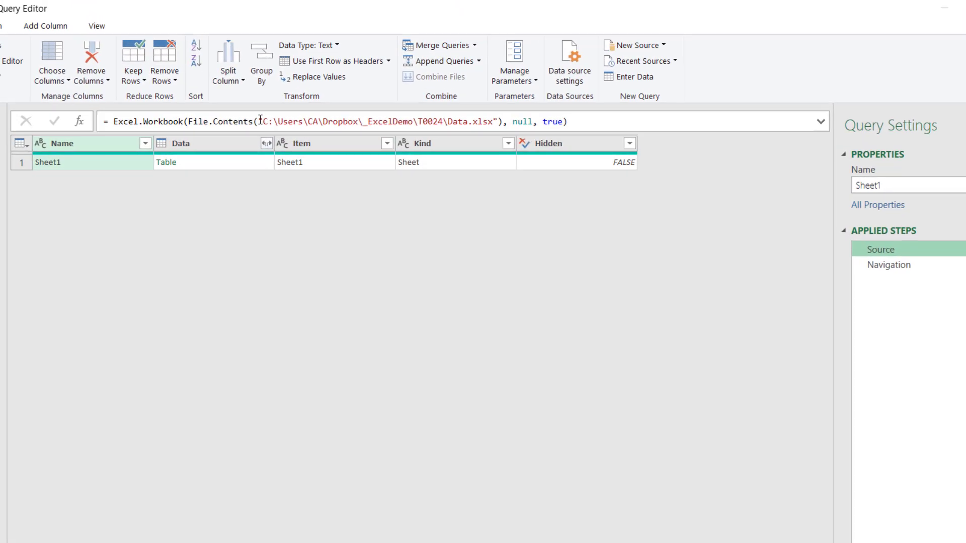
Inspect the Data.xlsx path in Source and the Sheet1 reference in the Navigation formula.
drag(261, 121, 507, 121)
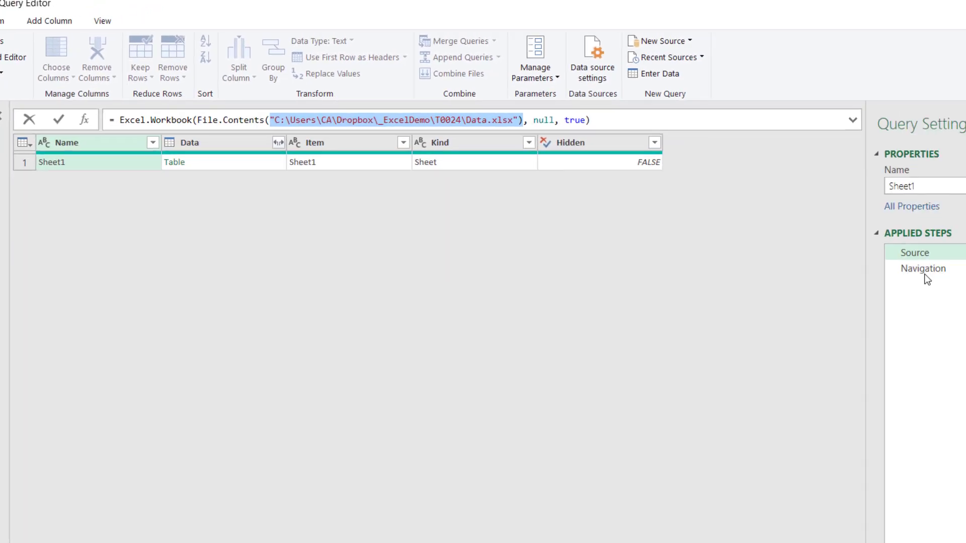
click(820, 250)
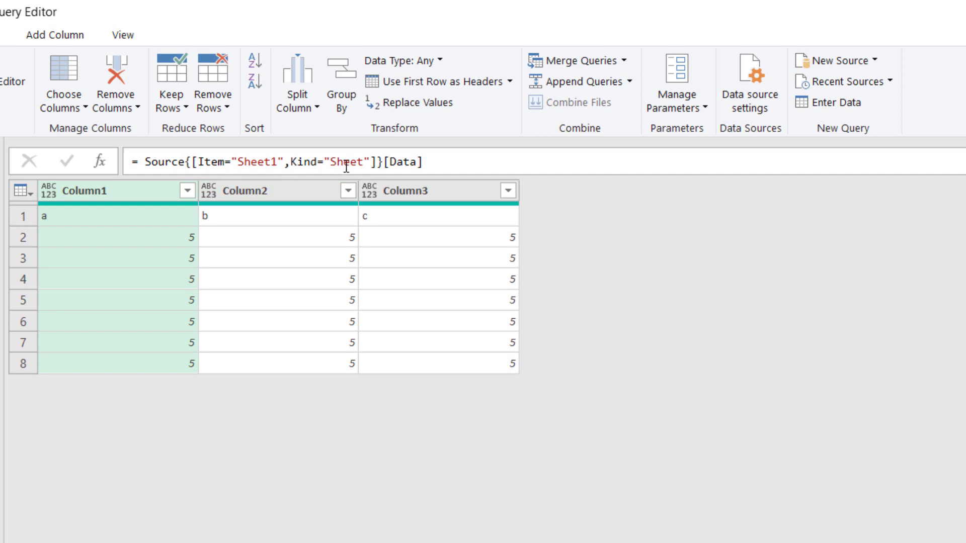
click(240, 162)
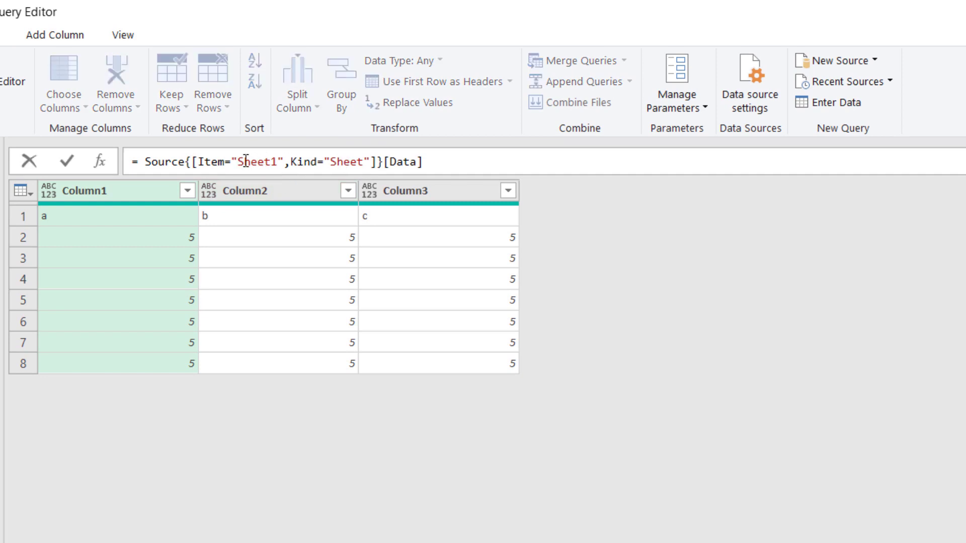
drag(240, 162, 284, 162)
key(Escape)
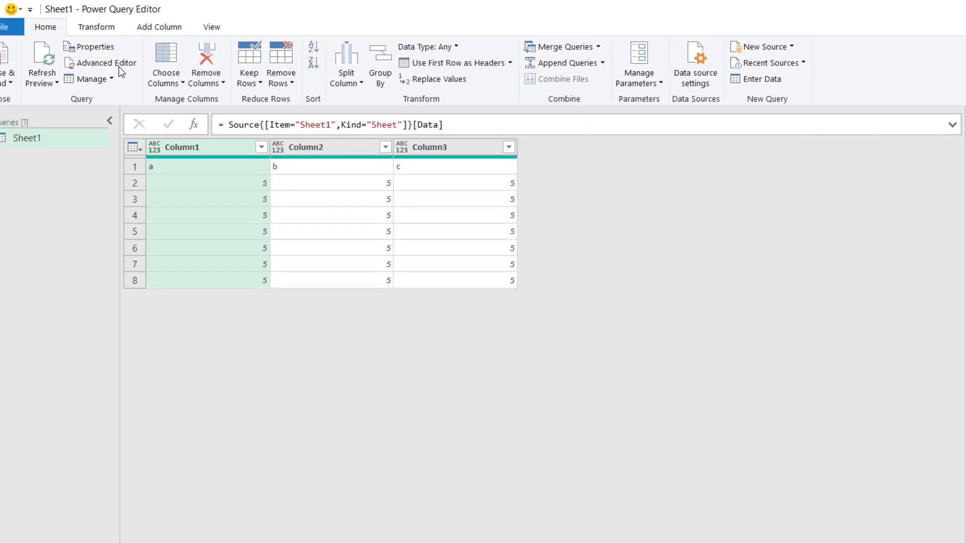
Close & Load the query as a Table into the existing worksheet at $A$1.
click(31, 86)
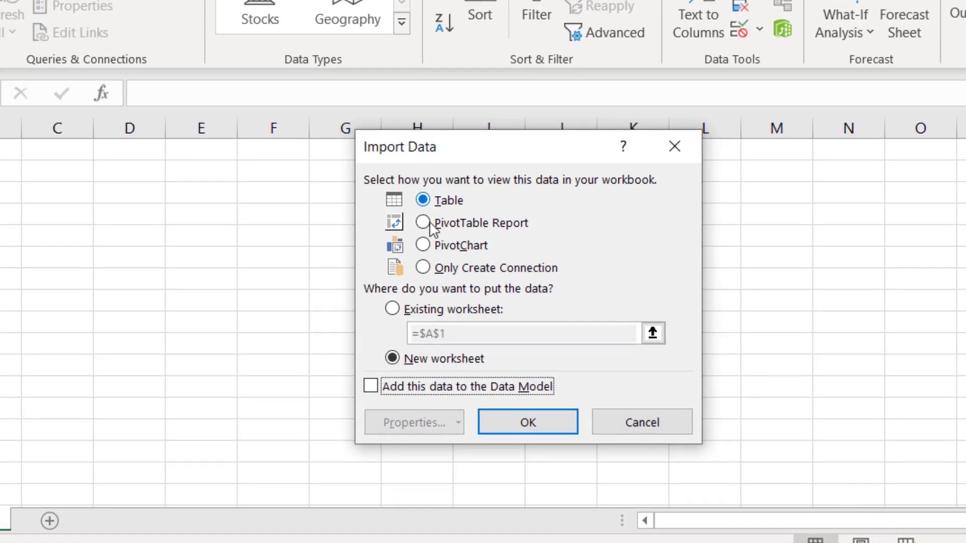
click(392, 309)
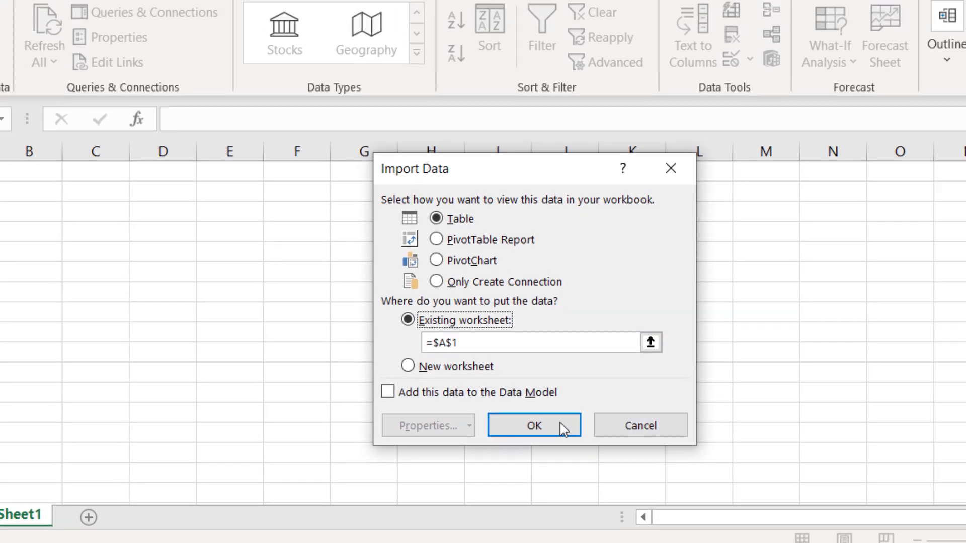
click(556, 424)
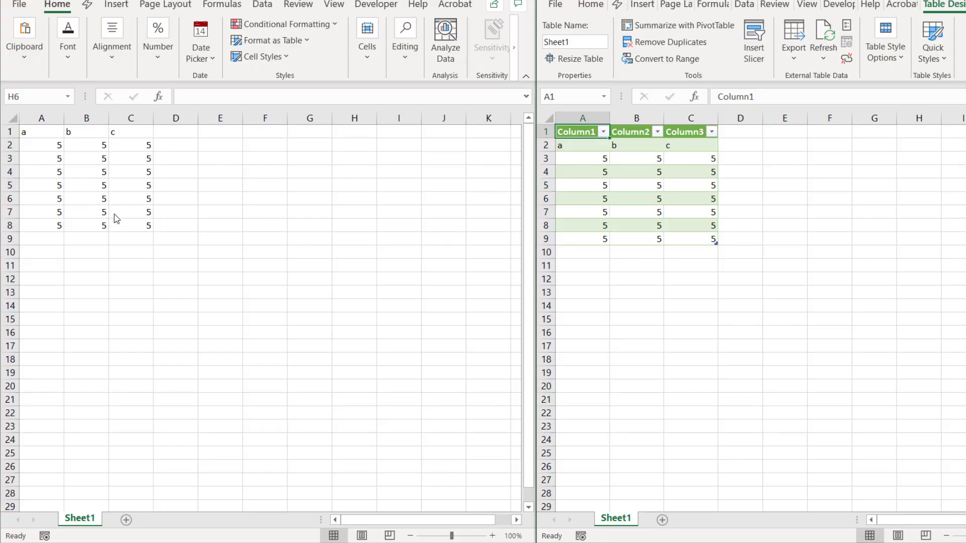
In Data.xlsx, type Note into cell E10.
click(115, 217)
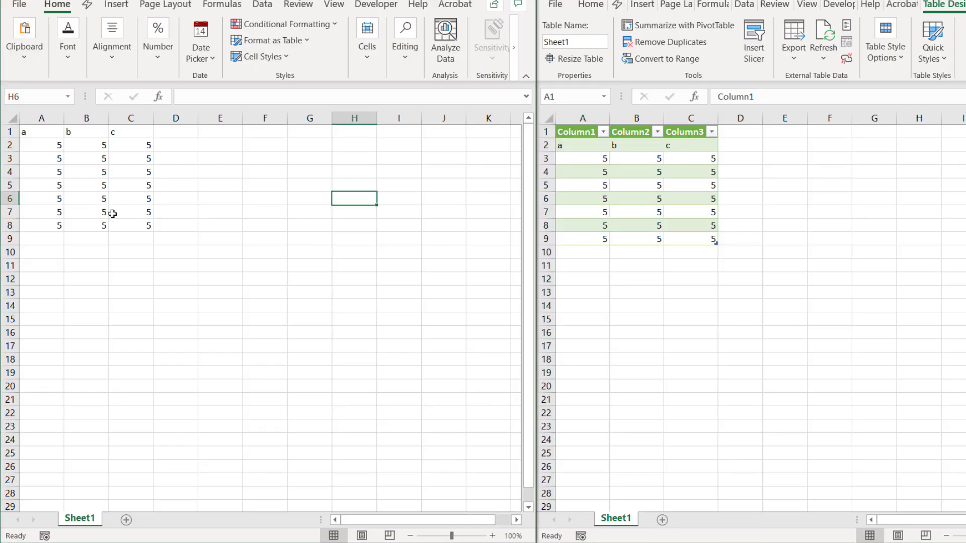
click(216, 244)
click(212, 256)
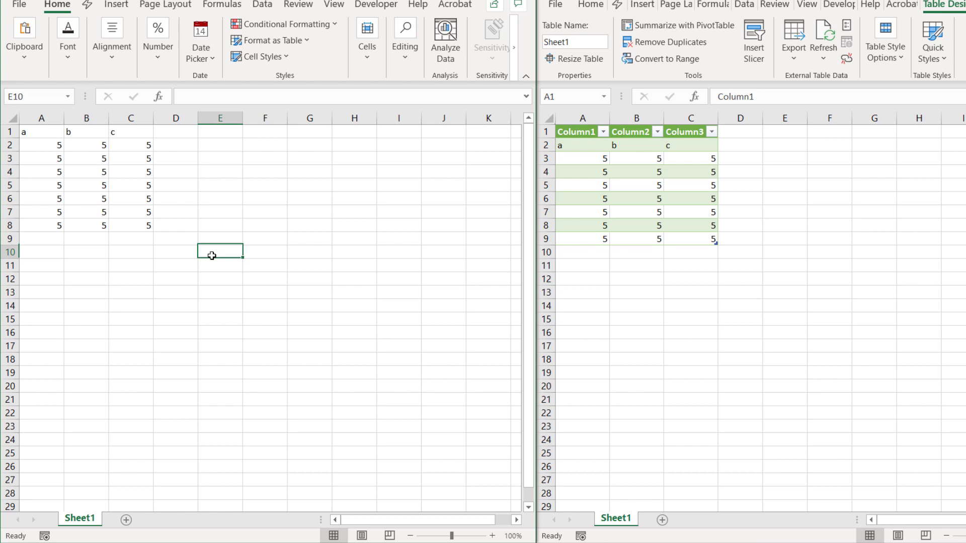
text(Note)
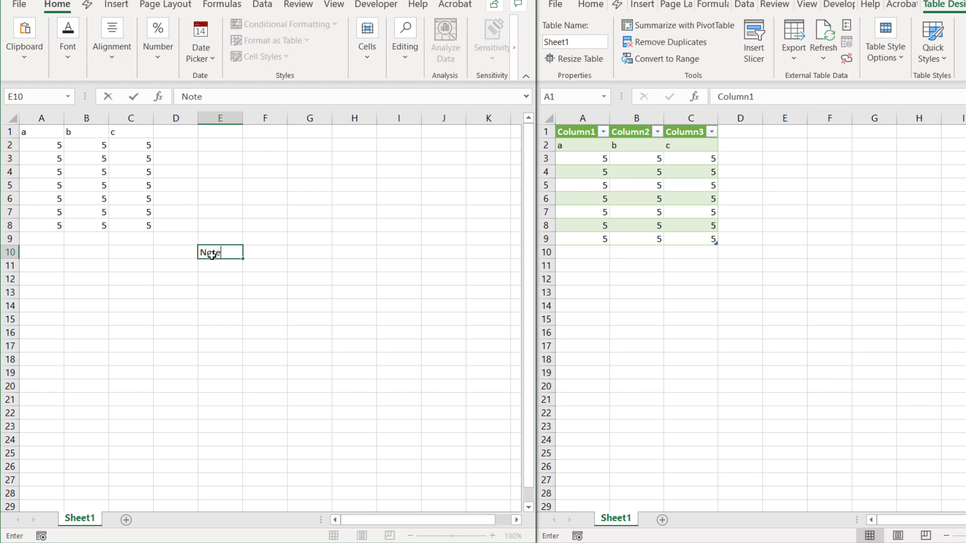
key(Return)
Make the E10 Note text red and save Data.xlsx.
click(211, 254)
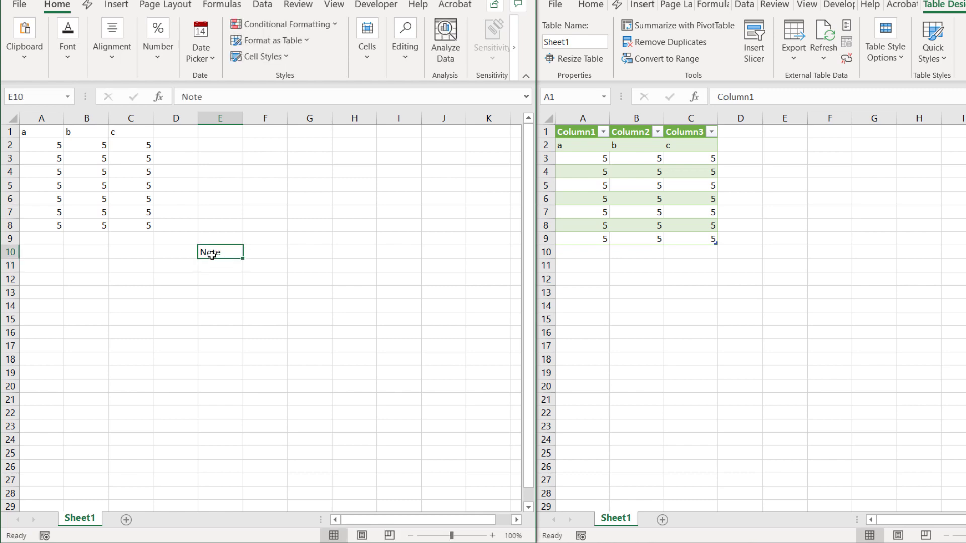
click(68, 46)
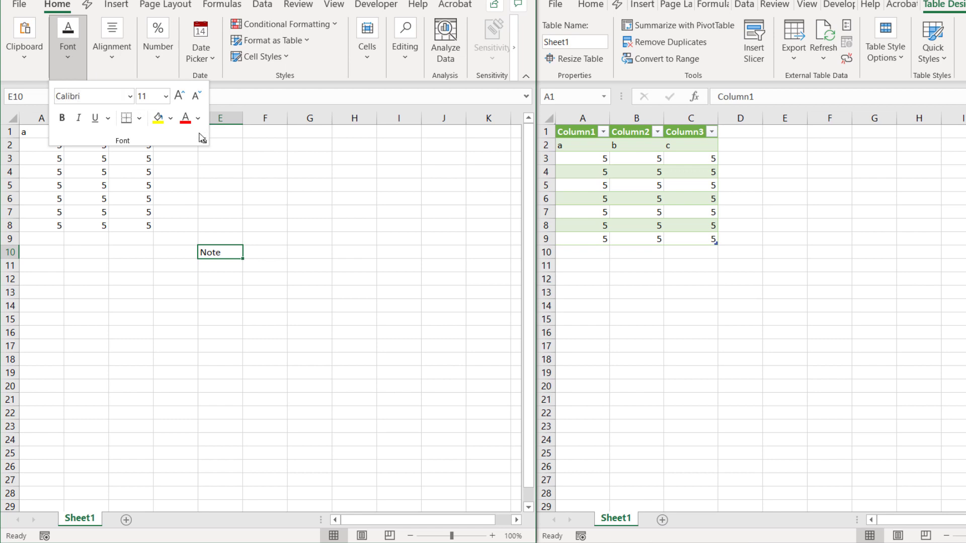
click(185, 119)
click(218, 252)
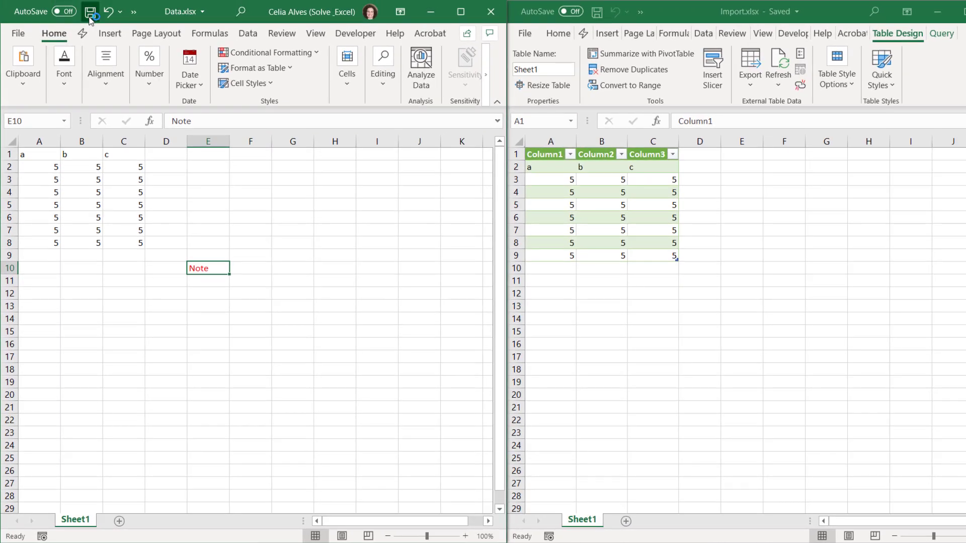
click(89, 14)
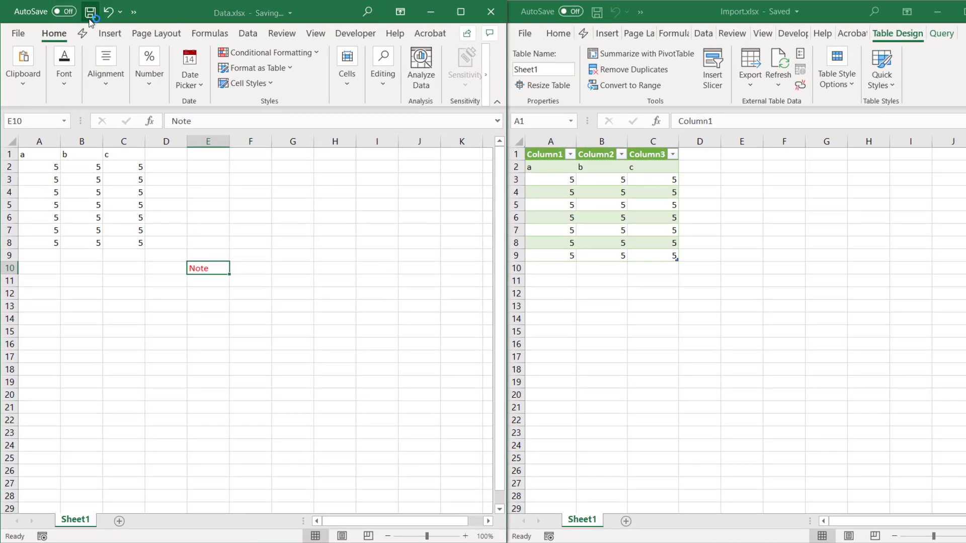
click(629, 217)
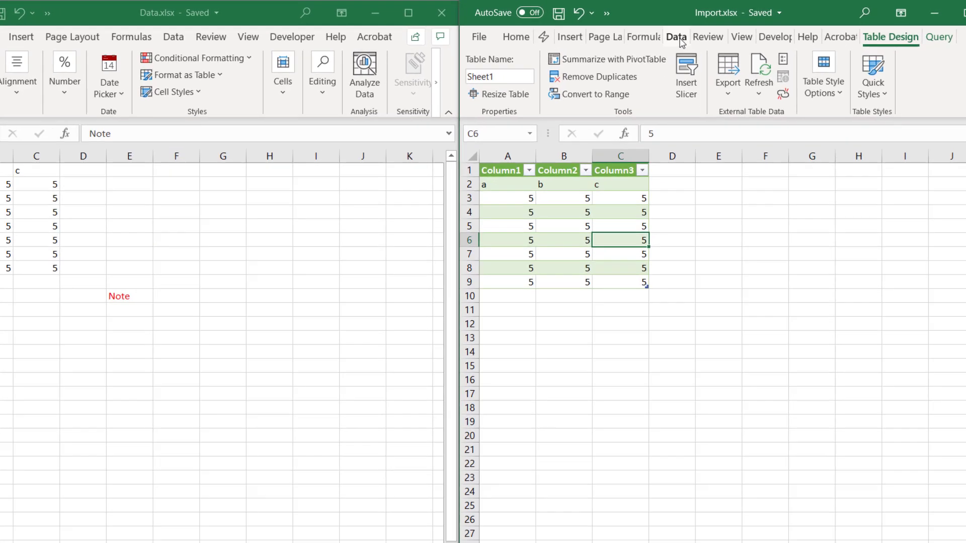
Refresh All in Import.xlsx, then delete the E10 Note in Data.xlsx and save.
click(680, 39)
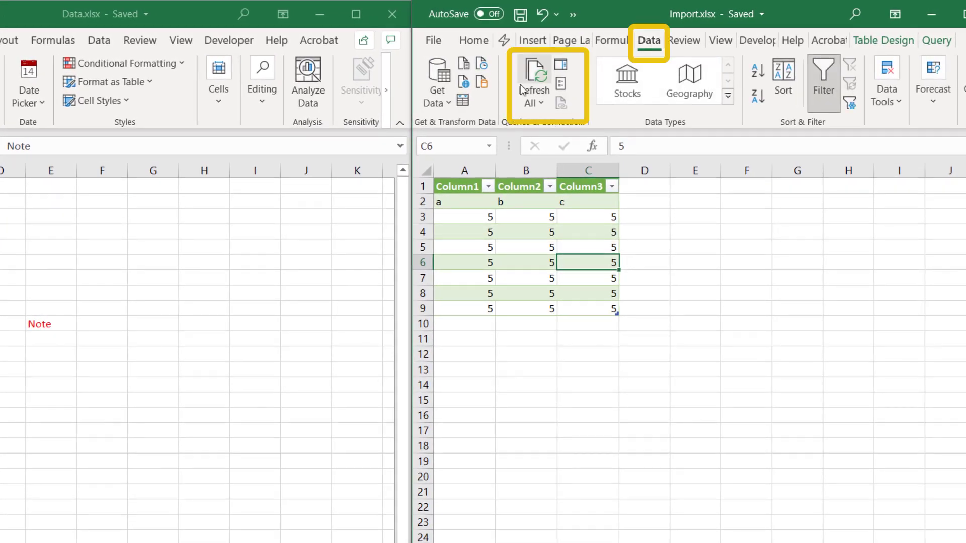
click(536, 75)
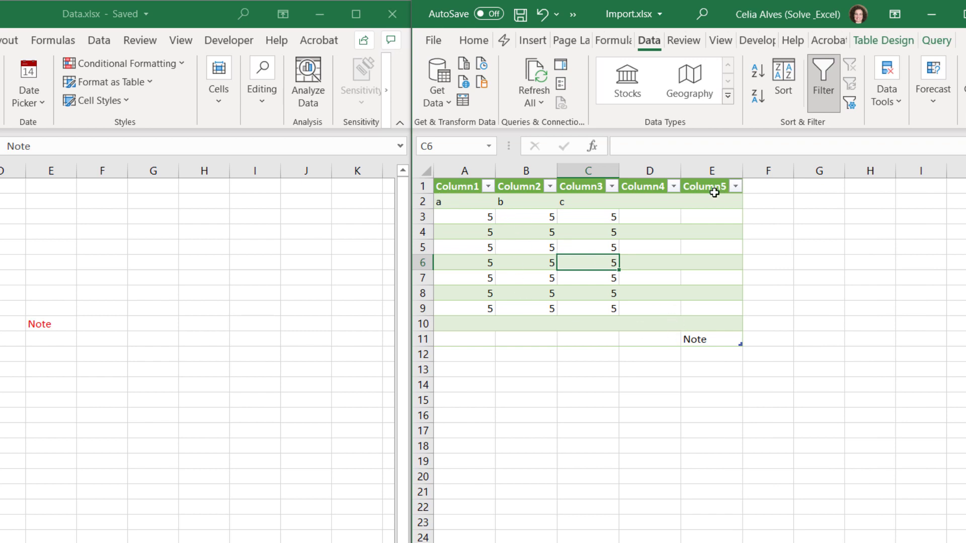
click(44, 327)
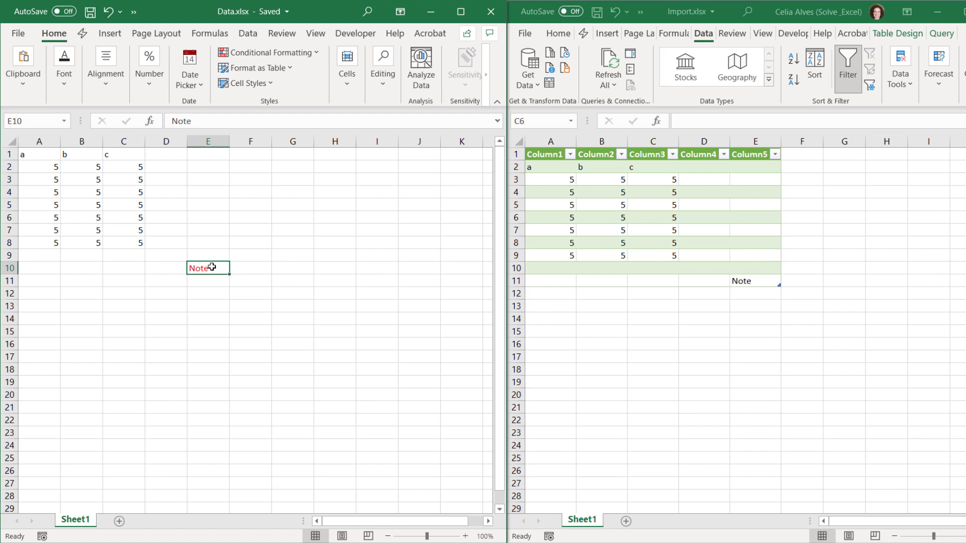
key(Delete)
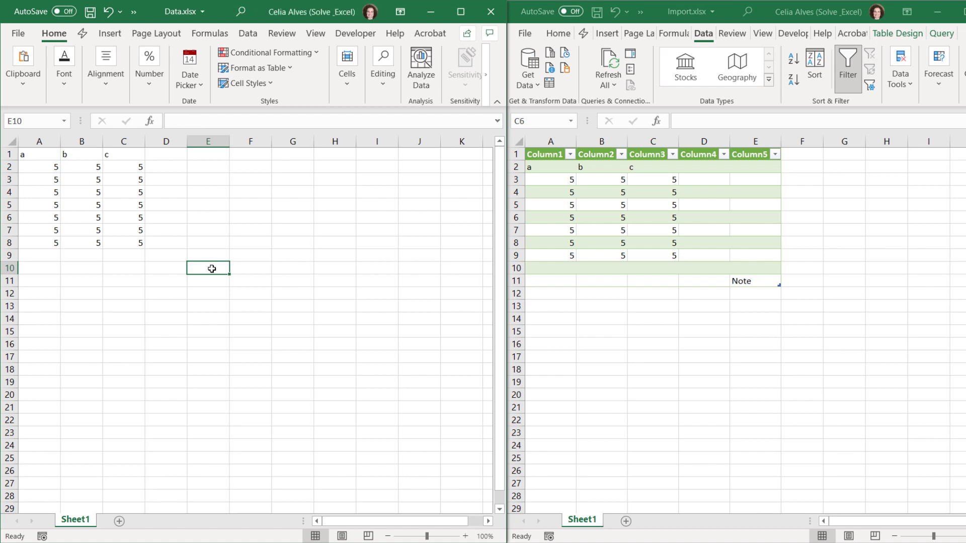
click(90, 12)
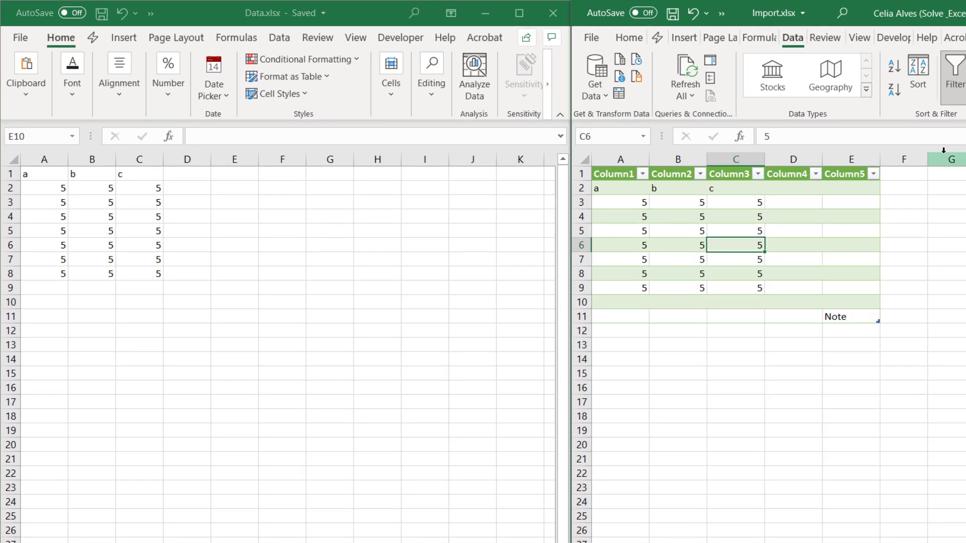
Refresh the Import.xlsx table again after the note's removal.
click(691, 100)
click(692, 67)
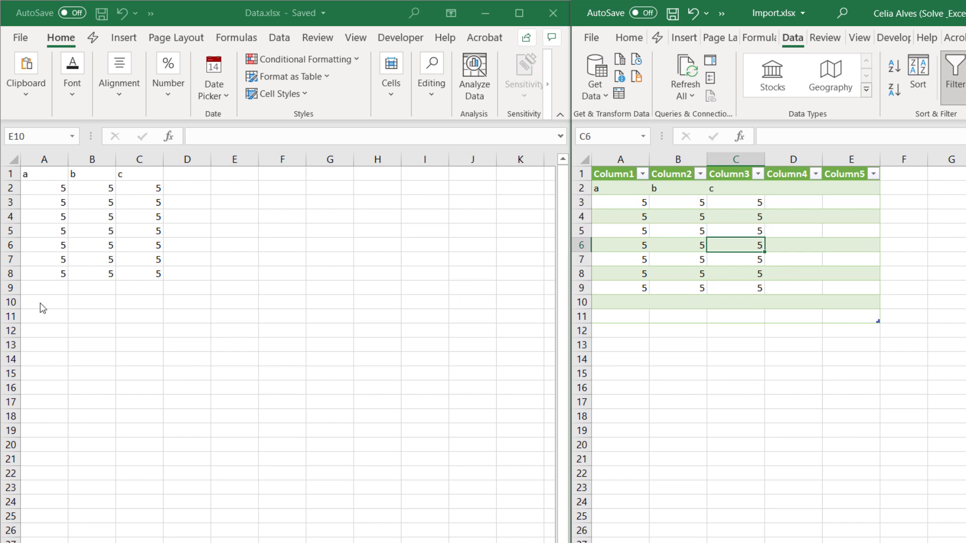
click(234, 321)
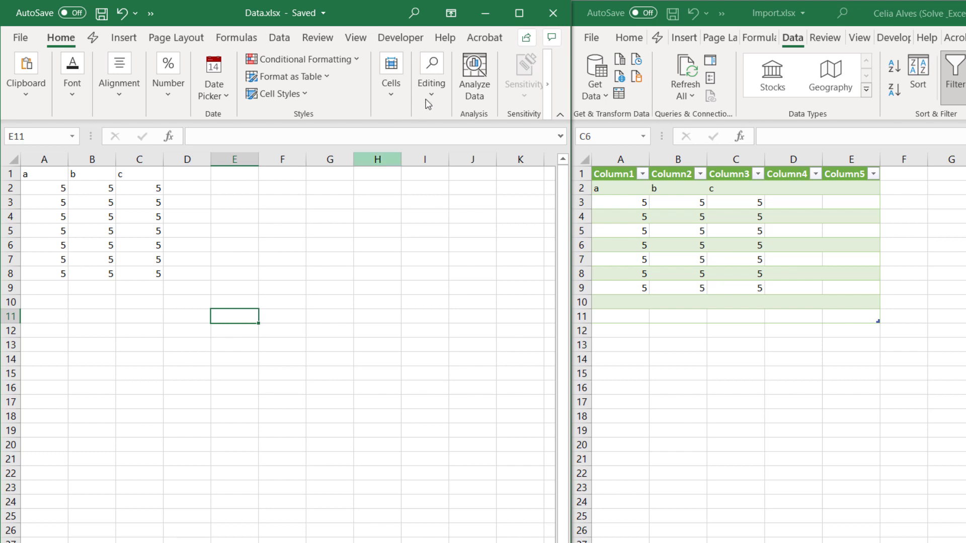
Maximize Data.xlsx and Clear All from E11 and from column D to the last column.
click(519, 13)
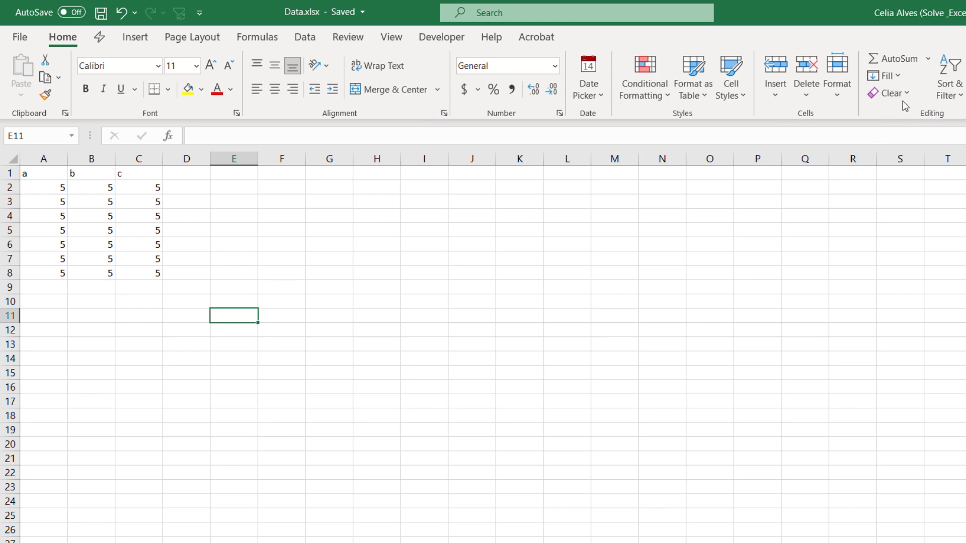
click(892, 94)
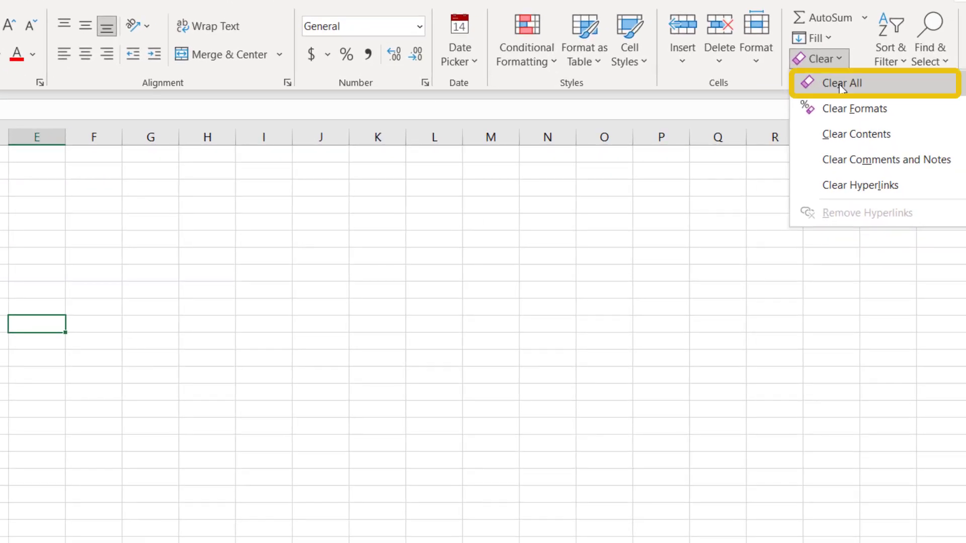
click(840, 85)
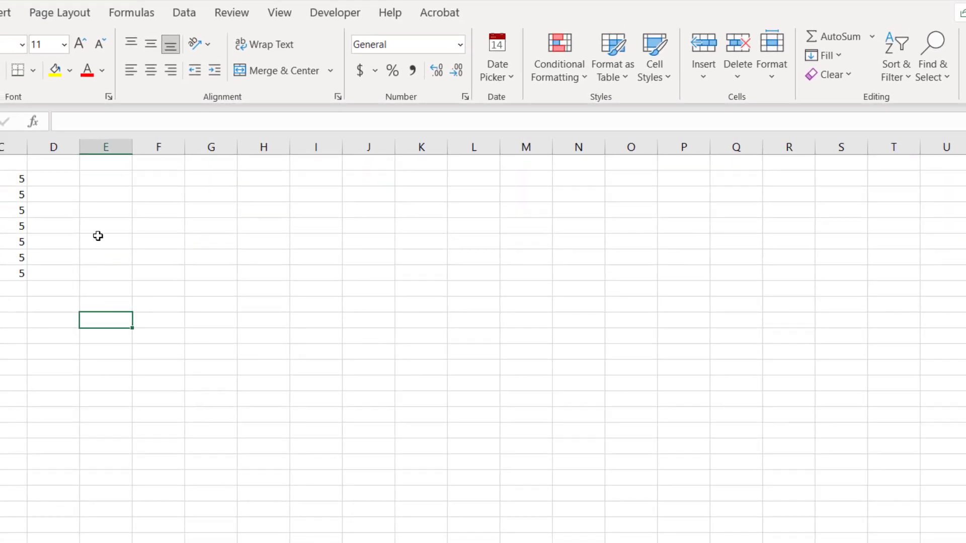
click(63, 148)
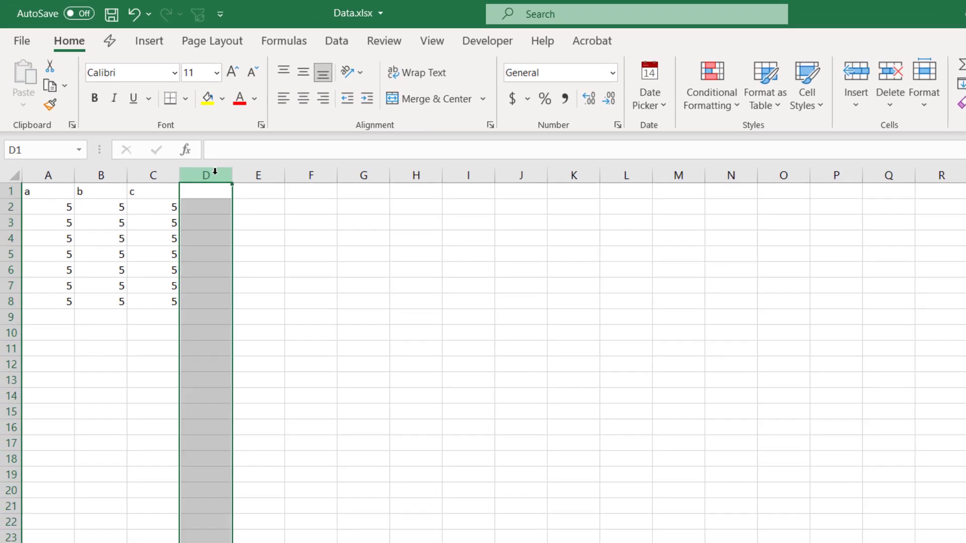
key(ctrl+shift+Right)
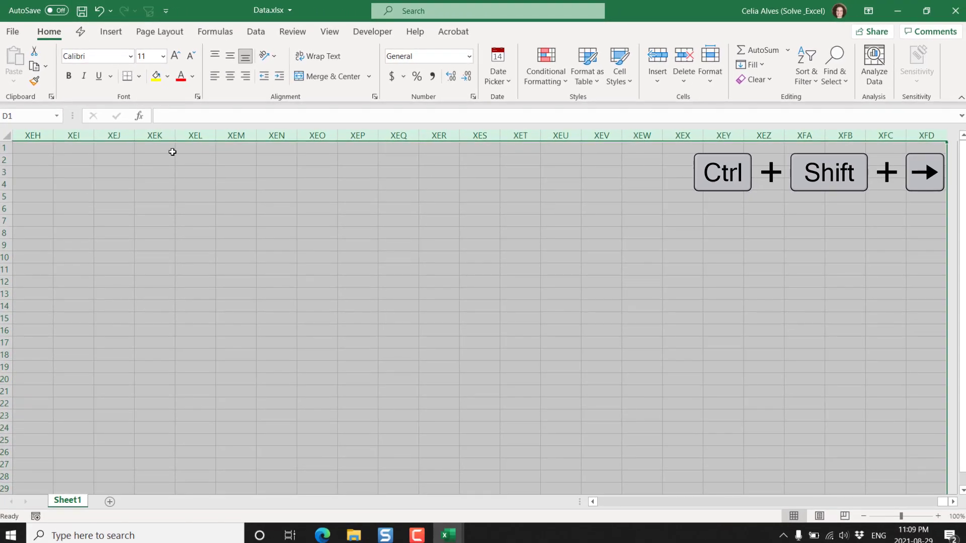
right_click(173, 153)
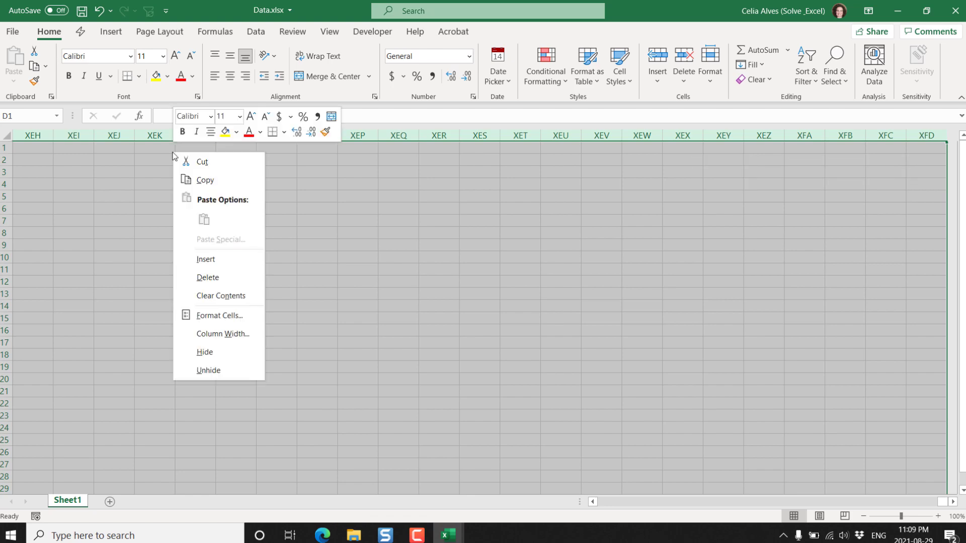
key(Escape)
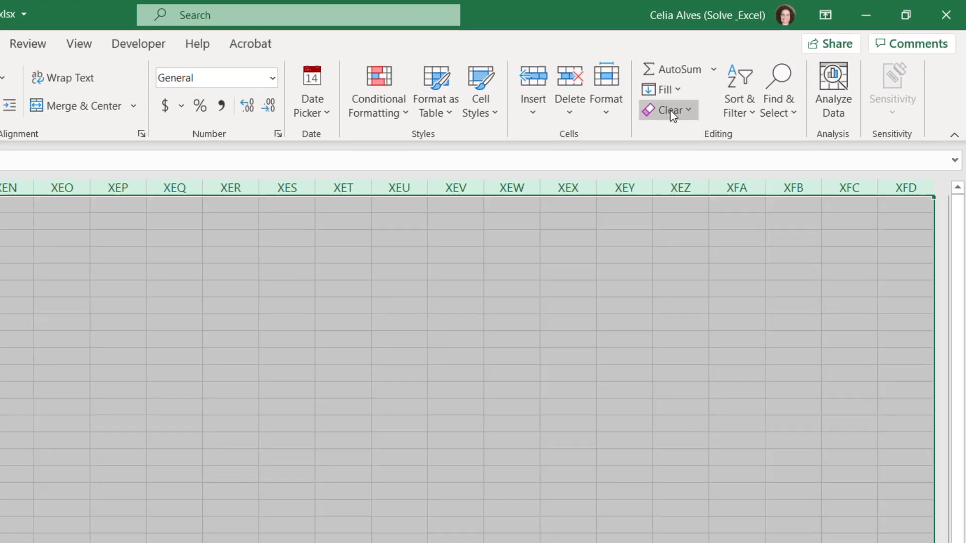
click(673, 113)
click(674, 139)
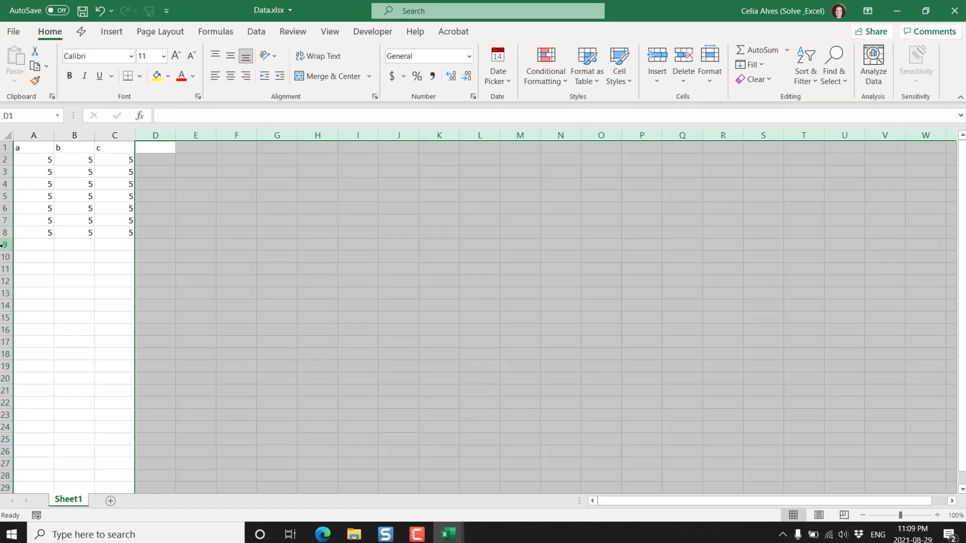
Clear All from row 9 to the last row, then save the cleaned Data.xlsx.
click(3, 245)
key(ctrl+shift+Down)
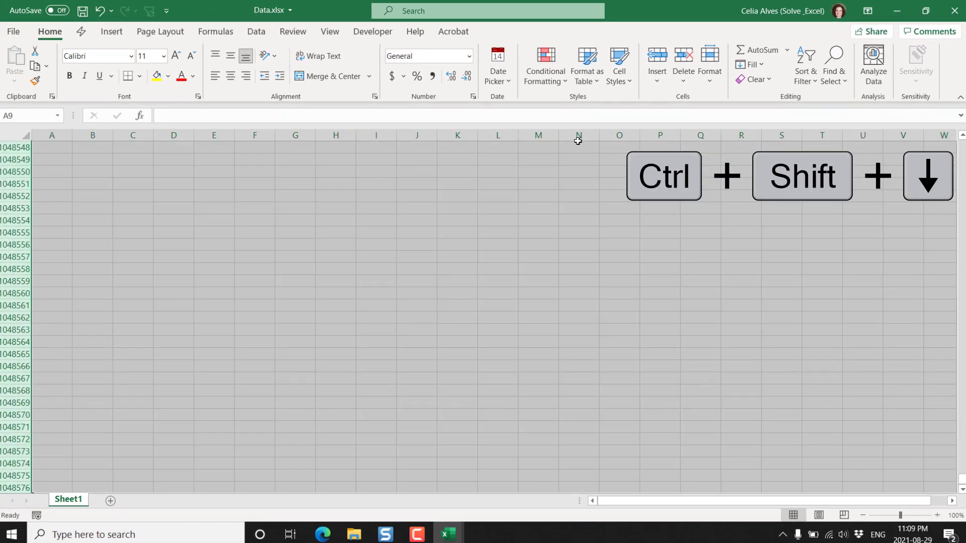
click(753, 79)
click(766, 95)
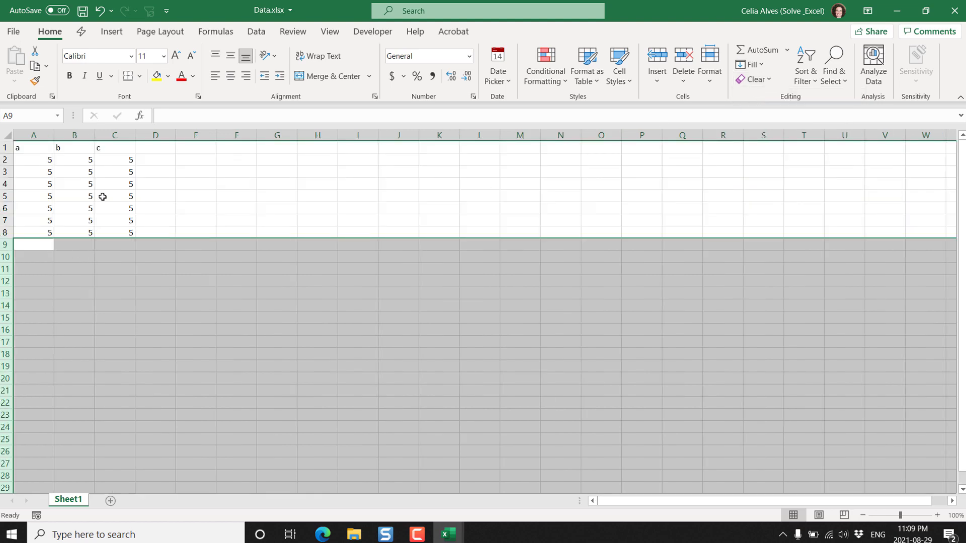
mouse_move(102, 196)
mouse_down()
mouse_move(200, 221)
mouse_move(108, 197)
mouse_up()
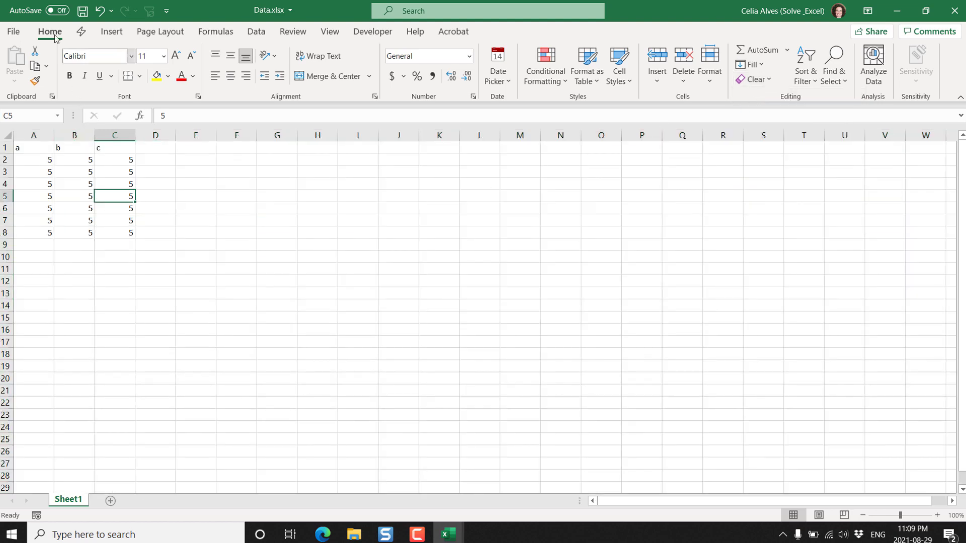
click(83, 15)
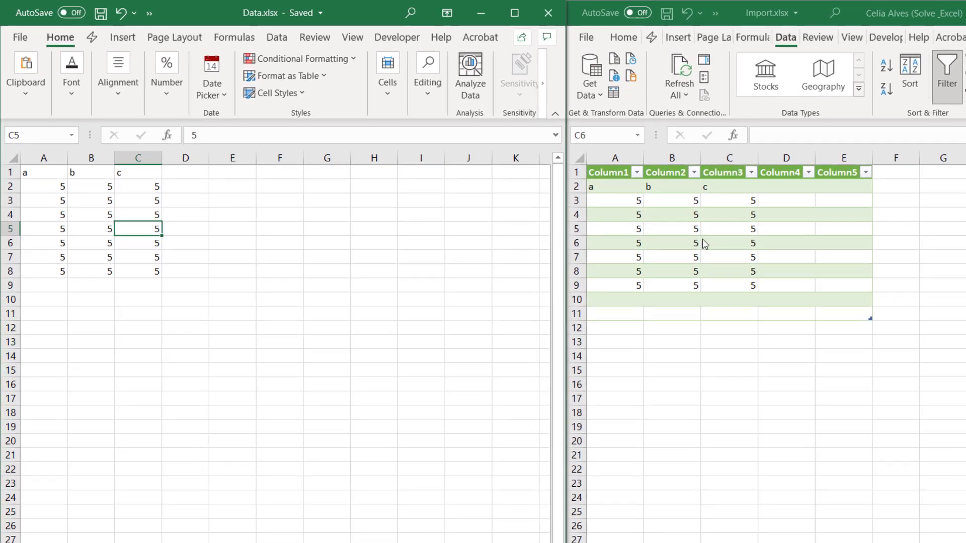
click(737, 244)
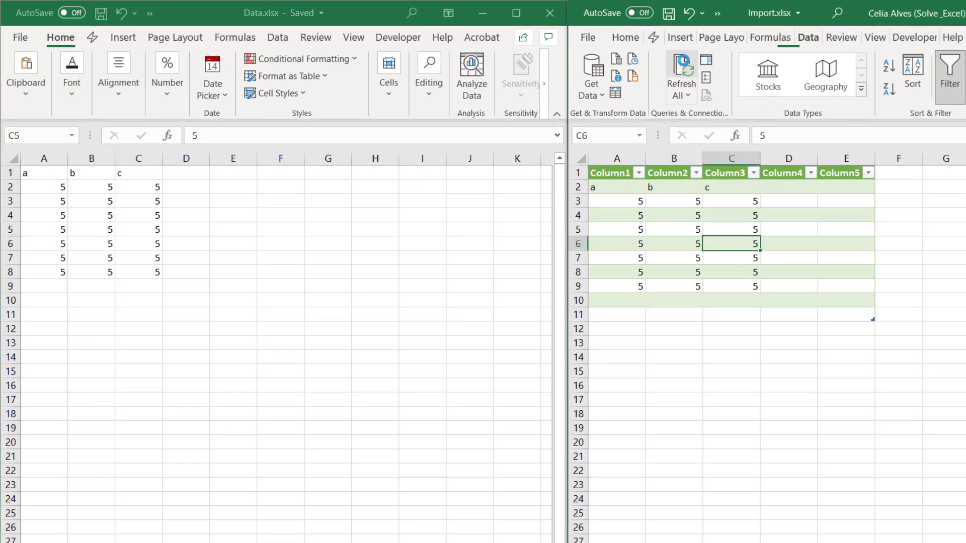
Refresh All in Import.xlsx so the table shrinks to Column1–Column3 through row 9, then select E11 in Data.xlsx.
click(682, 76)
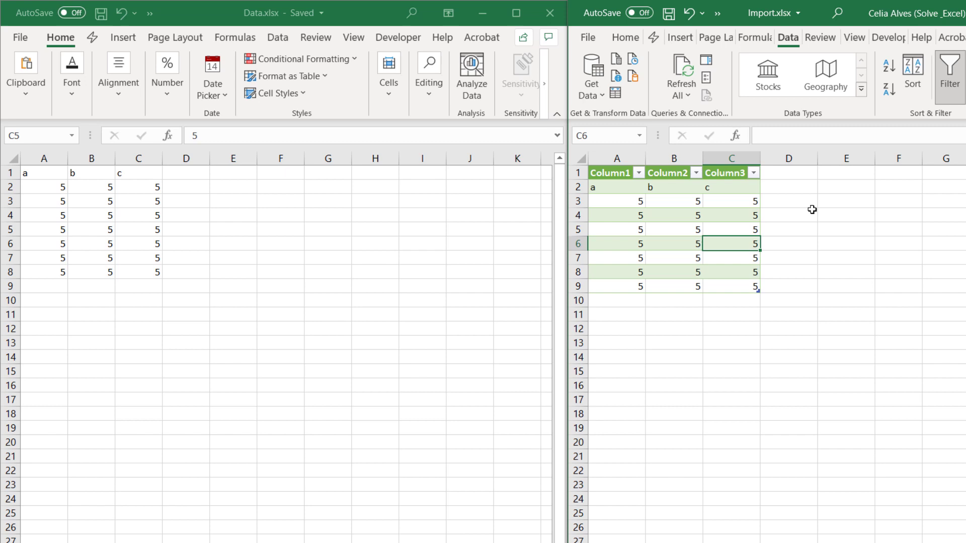
click(218, 316)
click(217, 314)
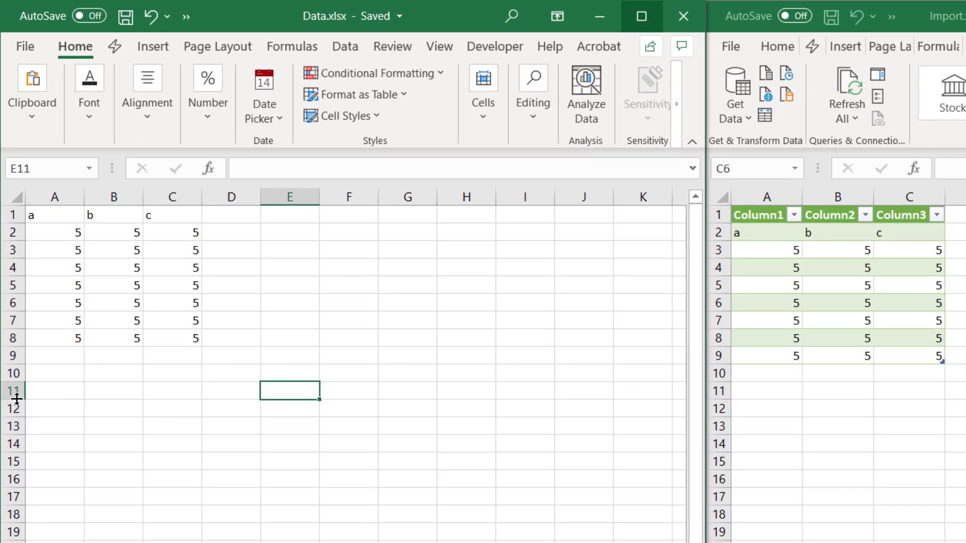
Make row 11 of Data.xlsx taller, save, and Refresh All in Import.xlsx.
drag(16, 398, 19, 406)
key(ctrl+s)
click(909, 303)
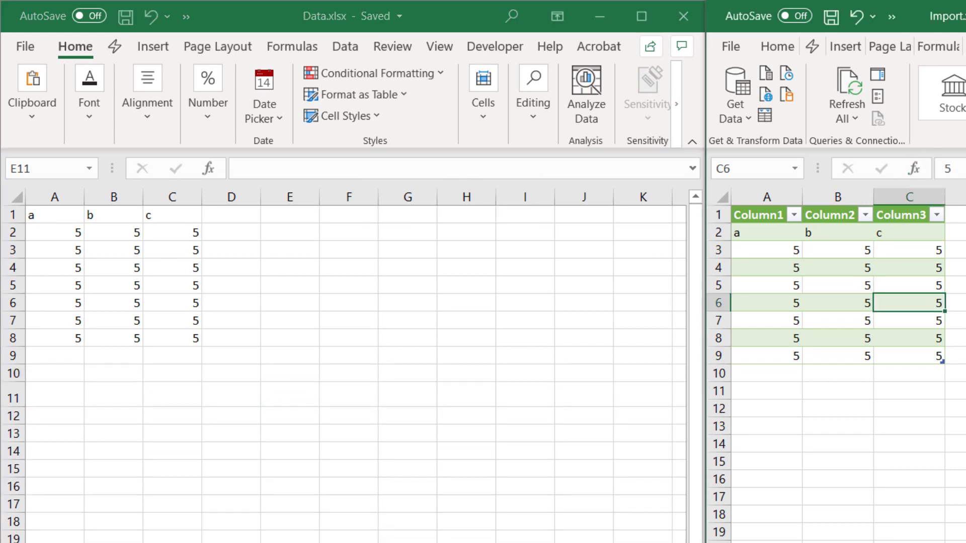
click(864, 86)
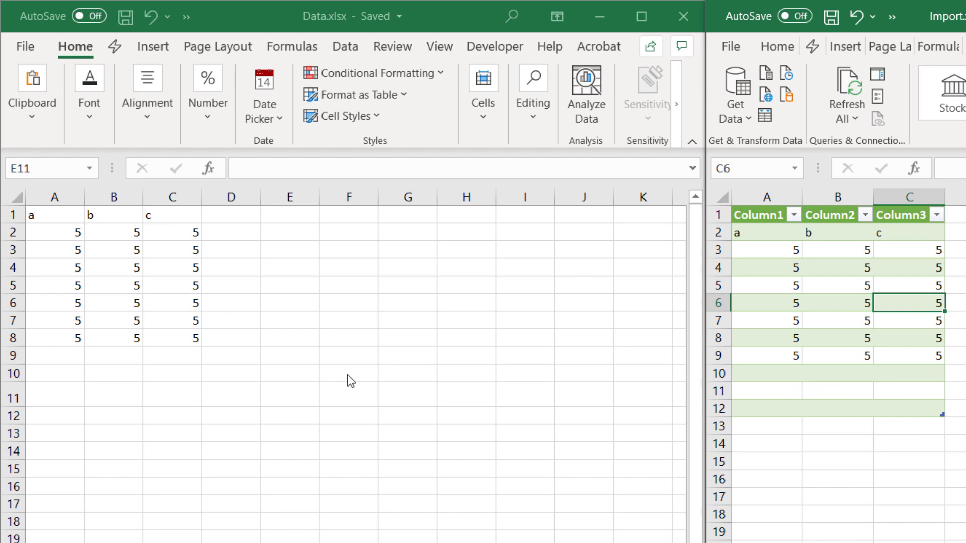
Select E11 in Data.xlsx, then inspect Import's table A2:C9 and its new blank row 12.
click(227, 400)
click(293, 388)
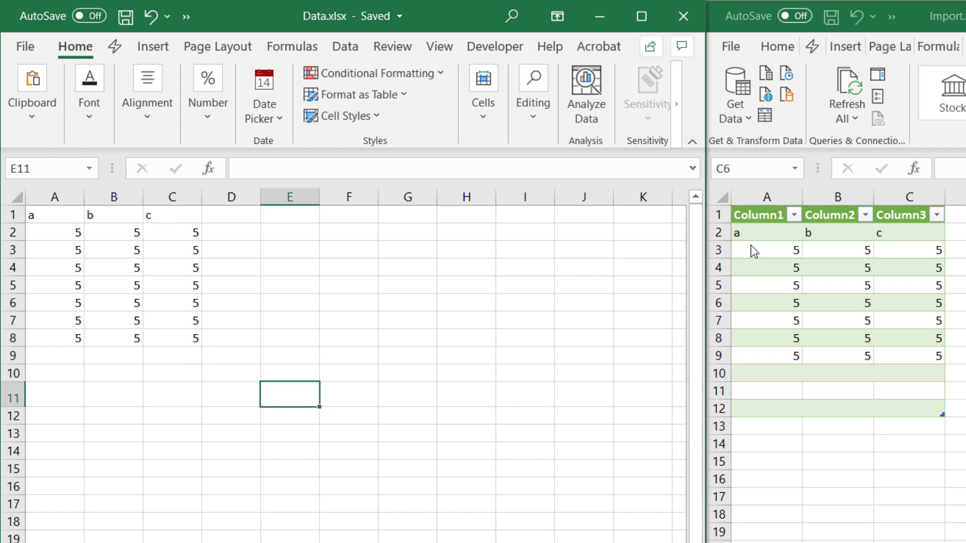
click(765, 234)
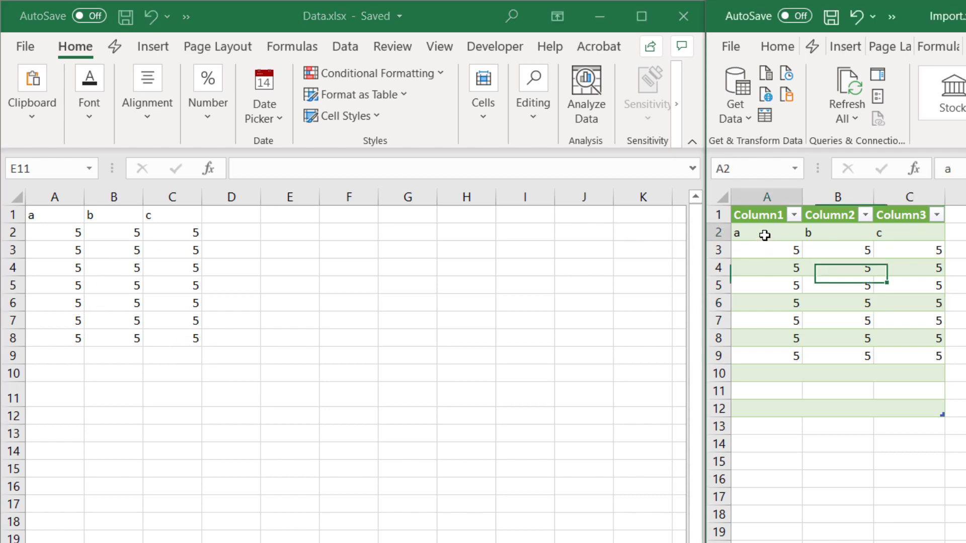
drag(765, 235, 894, 358)
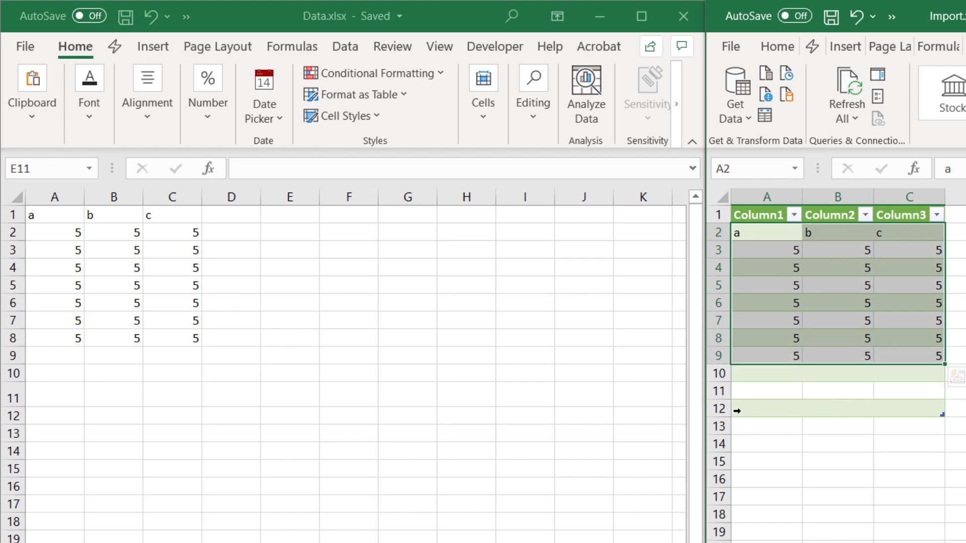
click(737, 411)
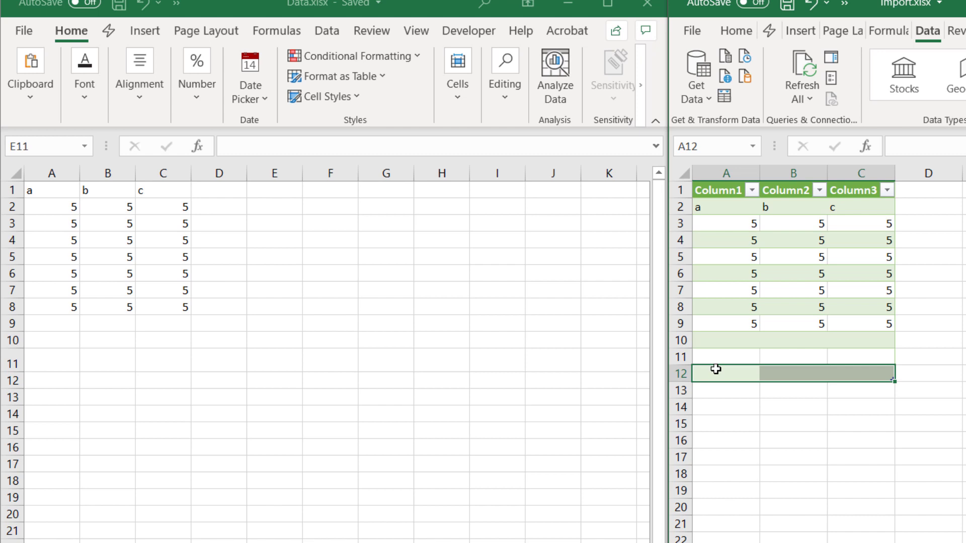
key(alt+Tab)
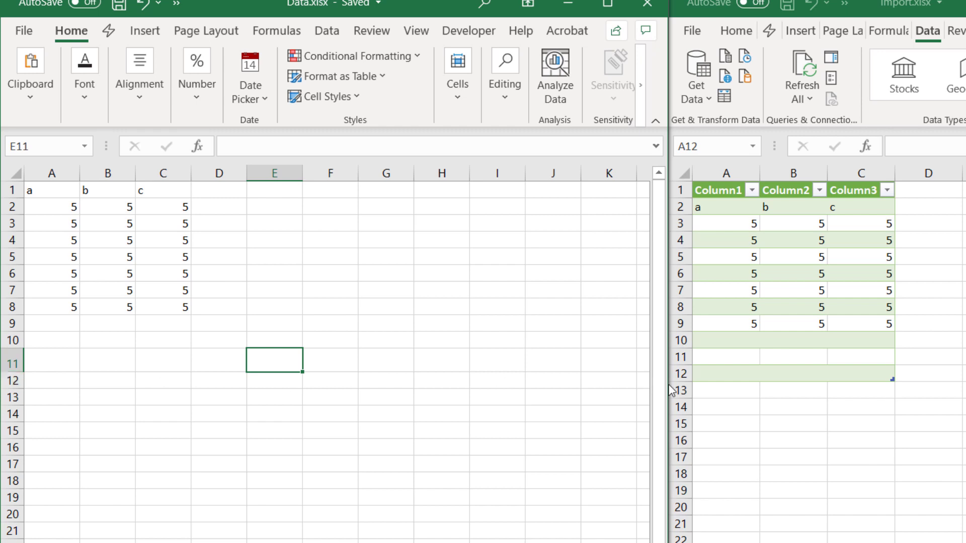
Apply Clear All to row 11 of Data.xlsx, check Import's table, then reselect row 11.
click(12, 361)
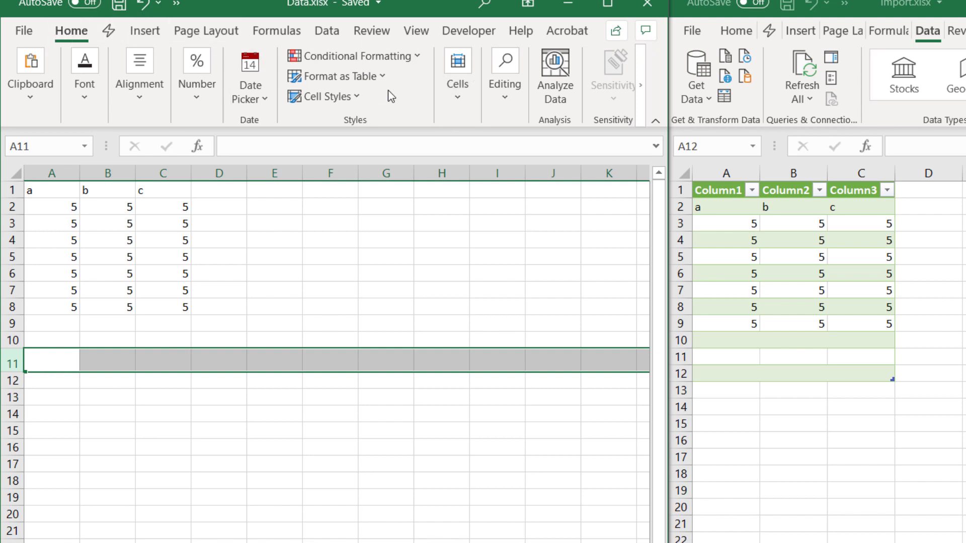
click(502, 89)
click(538, 180)
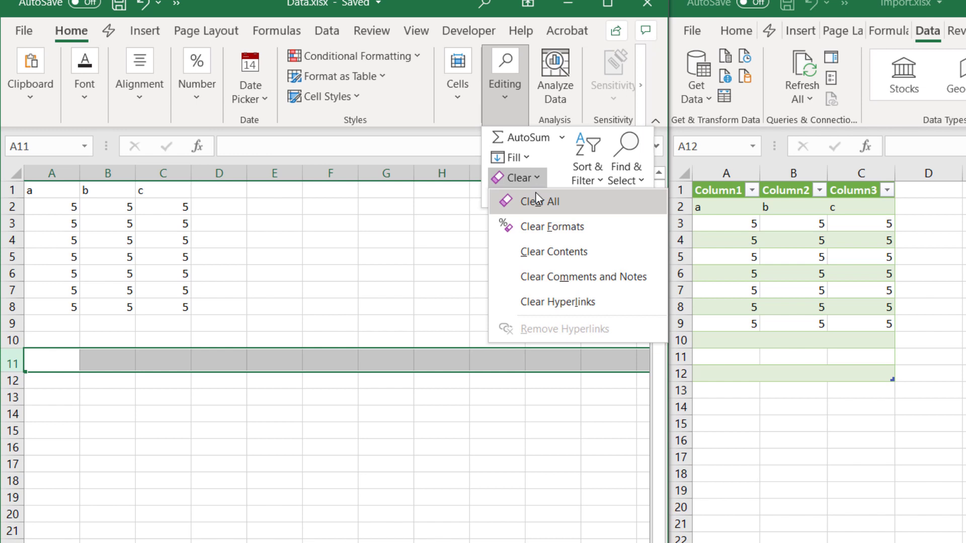
click(535, 200)
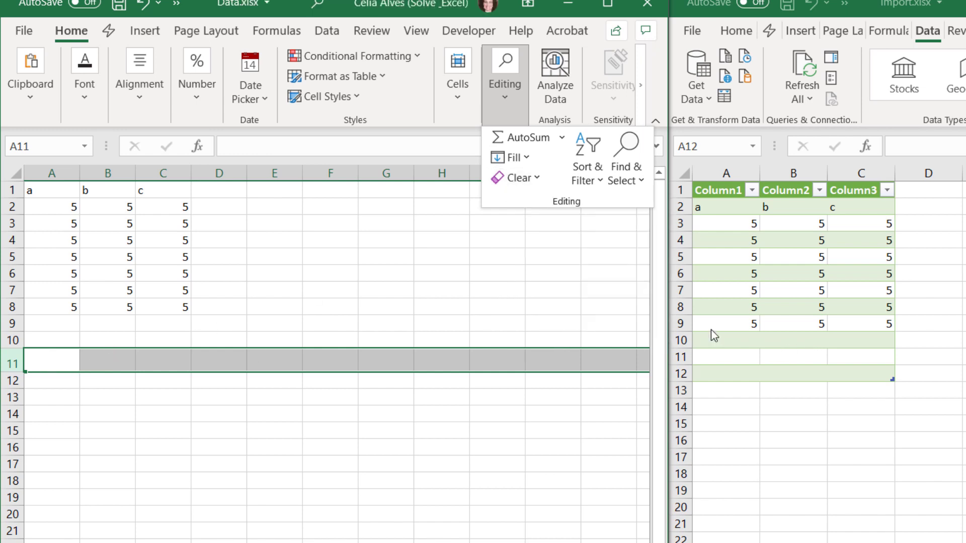
click(775, 325)
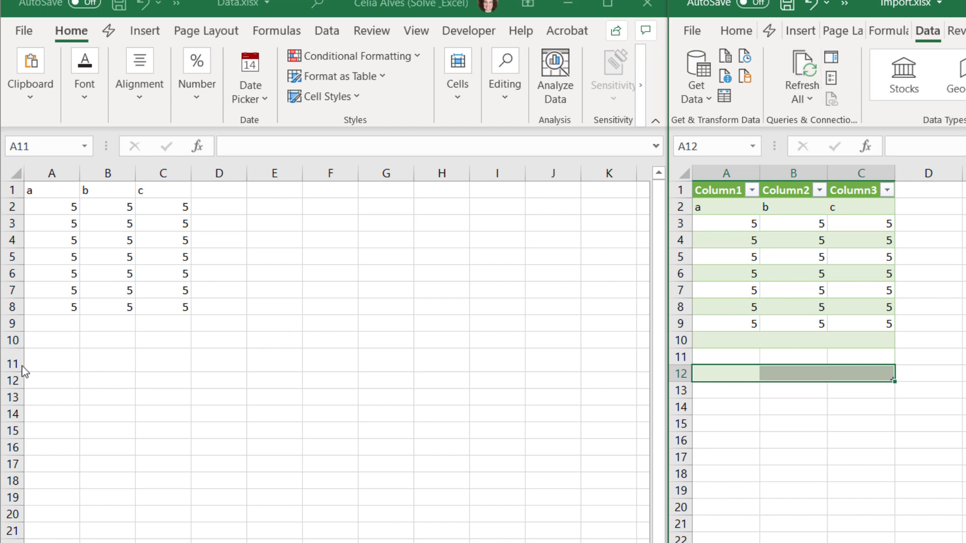
click(10, 348)
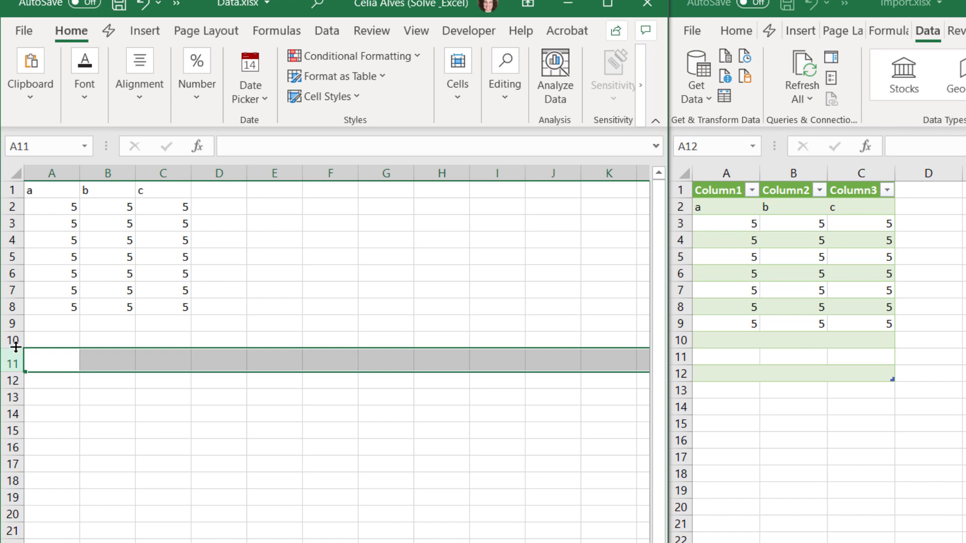
Restore row 11 to normal height, save Data.xlsx, and refresh Import's table.
drag(15, 347, 16, 327)
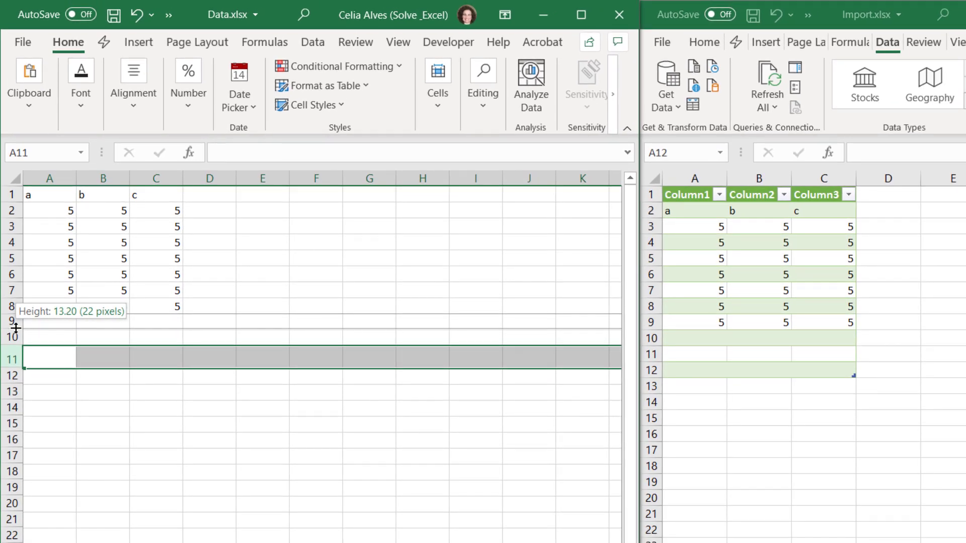
drag(16, 328, 16, 328)
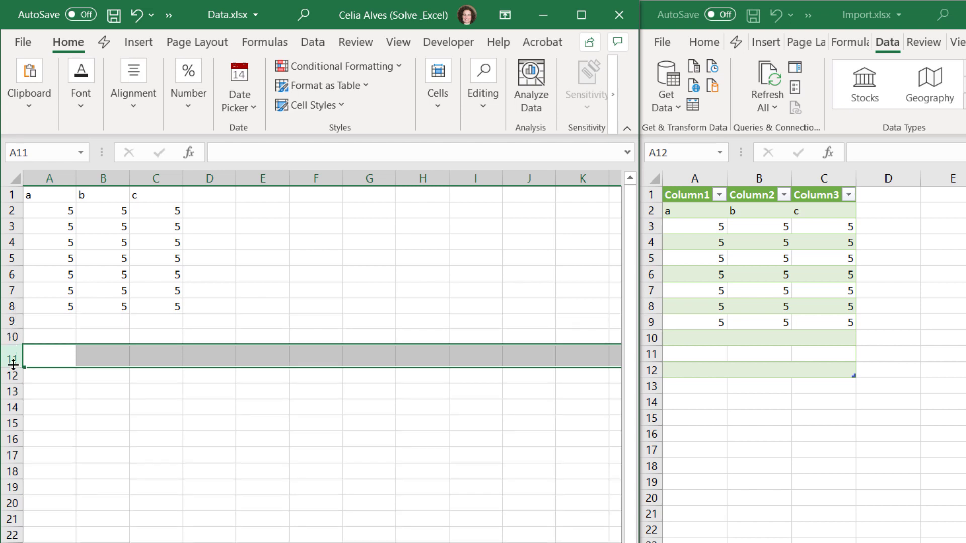
drag(14, 364, 14, 357)
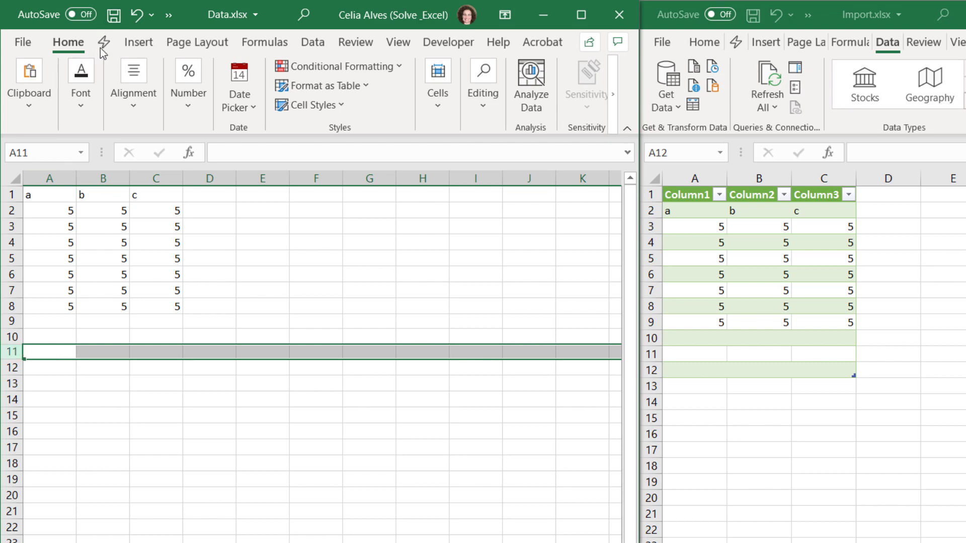
click(115, 20)
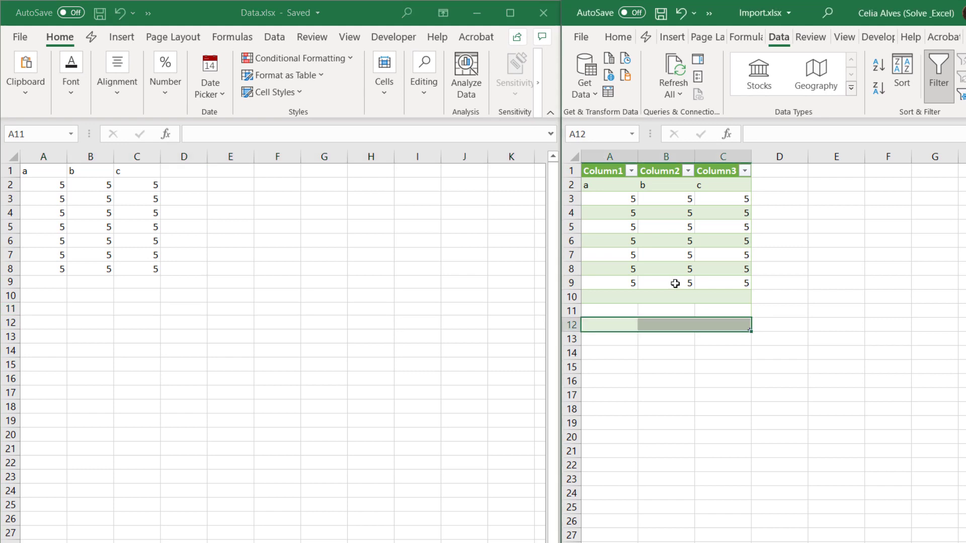
click(770, 323)
right_click(675, 284)
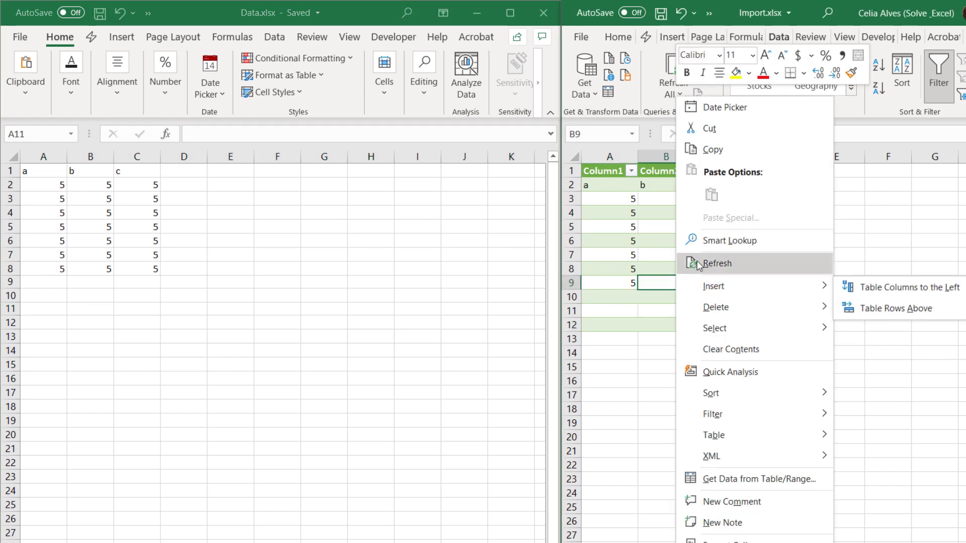
click(696, 261)
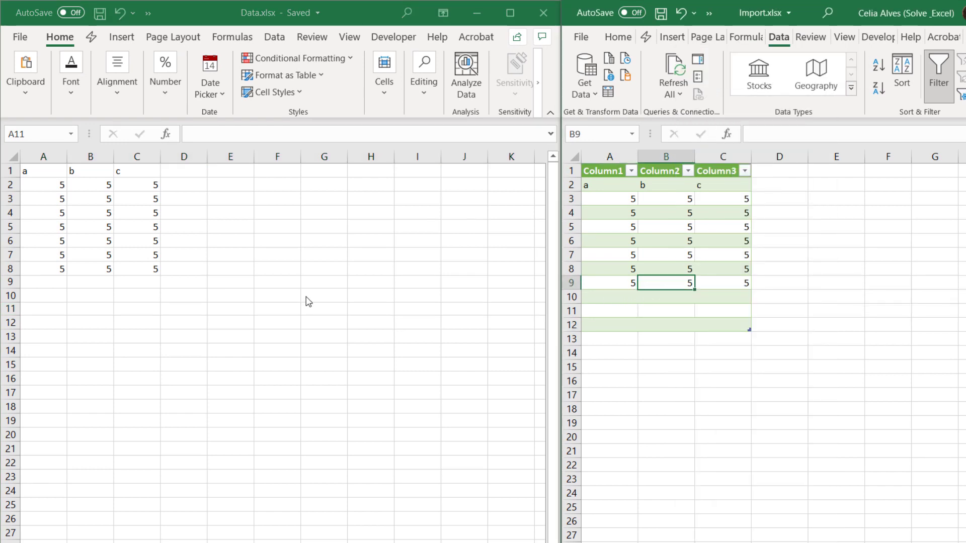
Delete empty rows 9–14 in Data.xlsx, save, and refresh Import so its table ends at row 9.
click(14, 288)
key(shift+space)
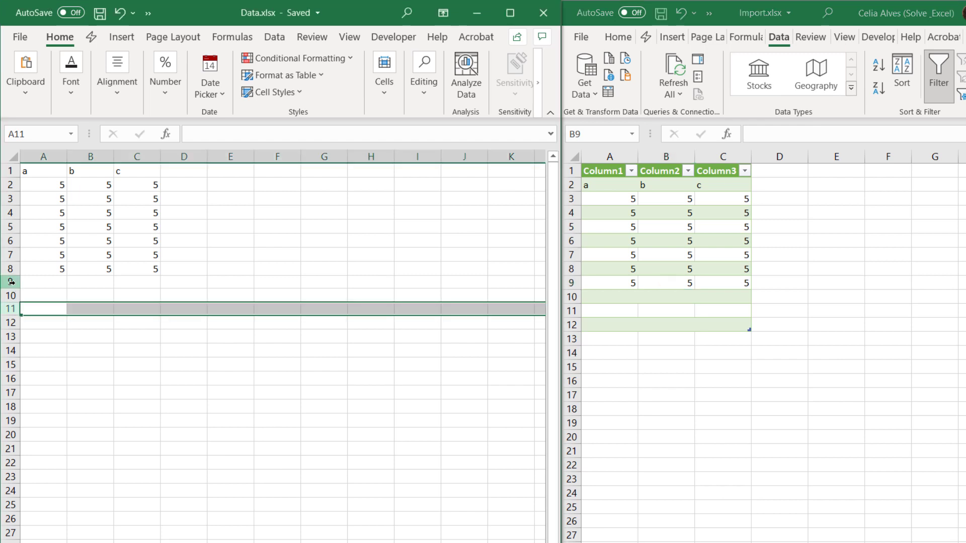
drag(9, 282, 11, 351)
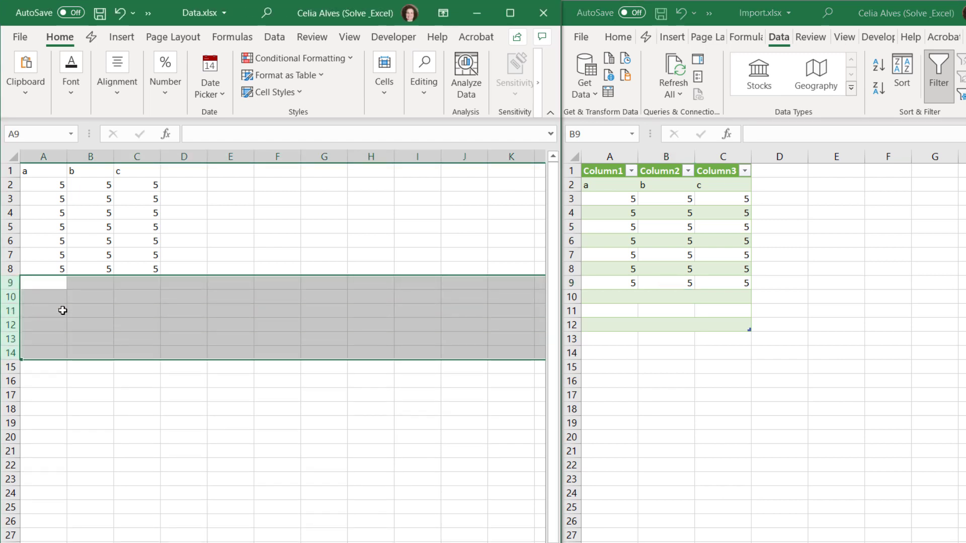
click(69, 225)
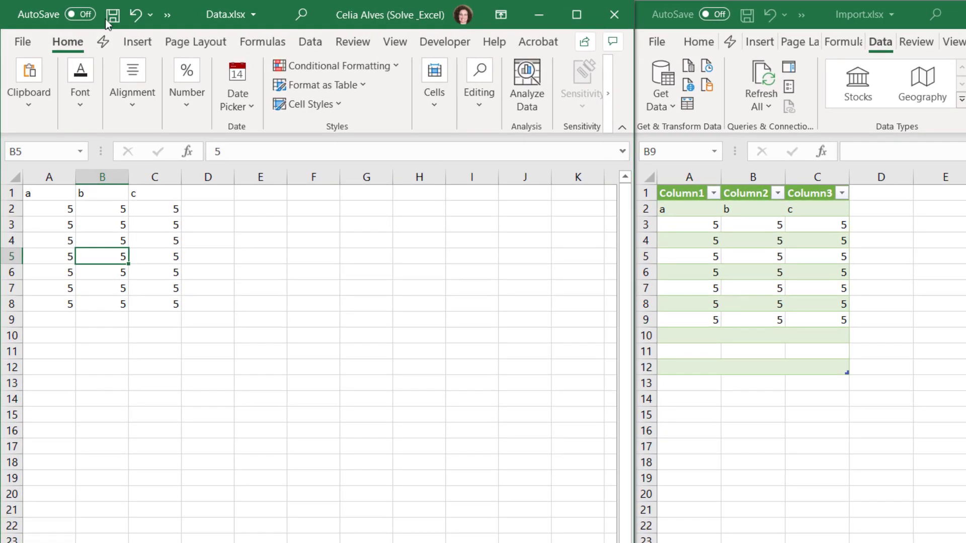
click(107, 21)
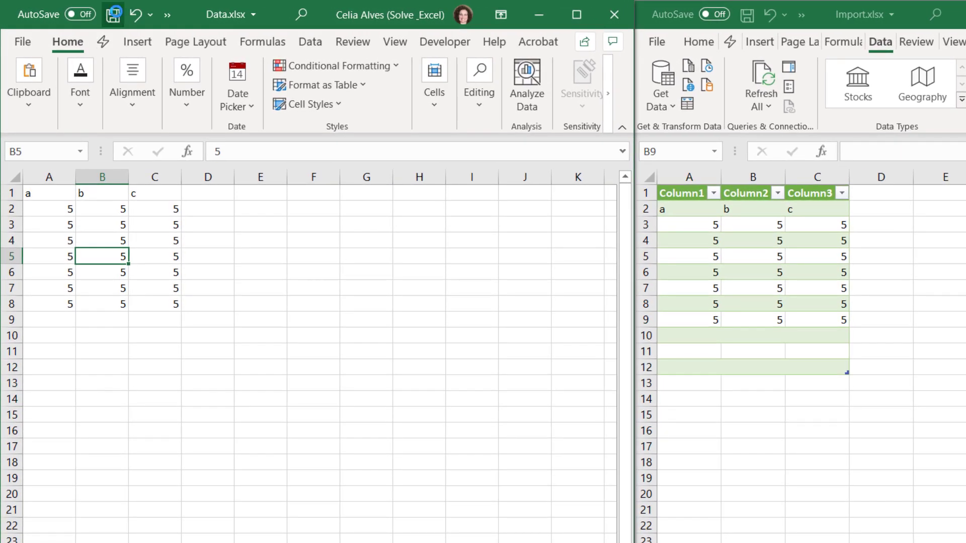
click(735, 318)
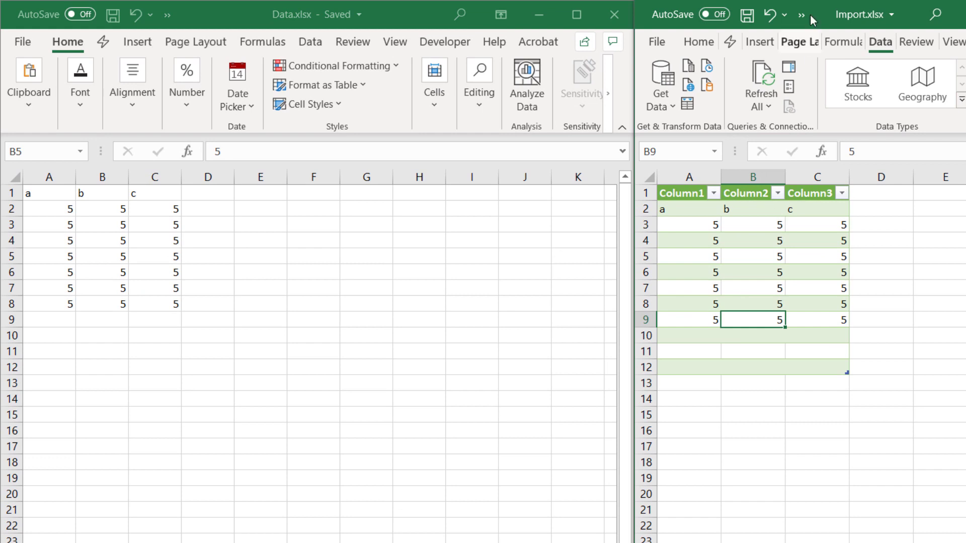
click(760, 83)
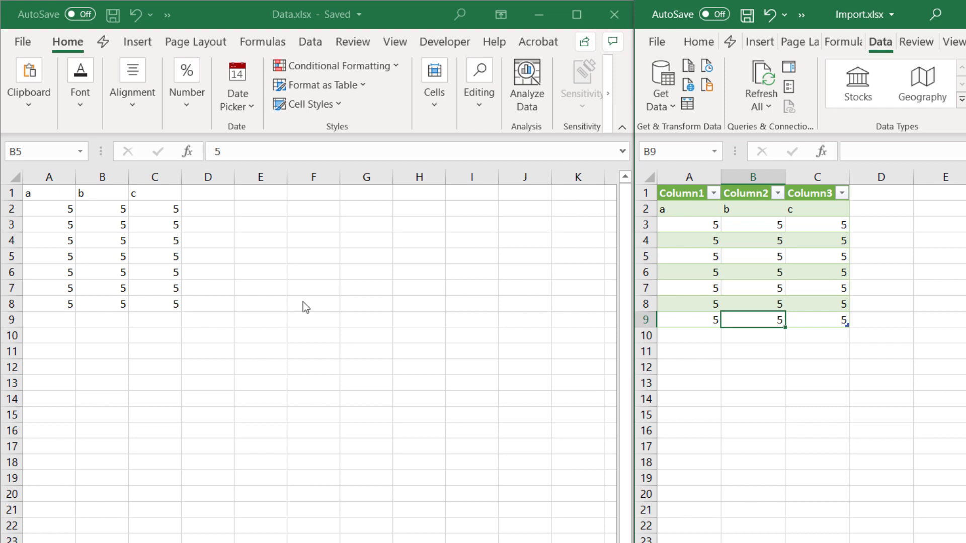
Delete every row from row 9 to the end of the sheet in Data.xlsx.
click(11, 318)
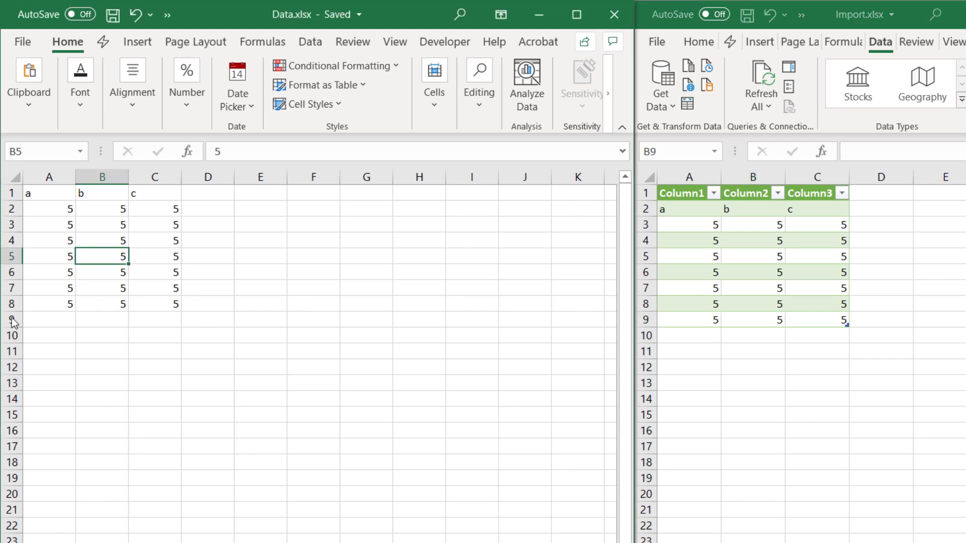
click(10, 318)
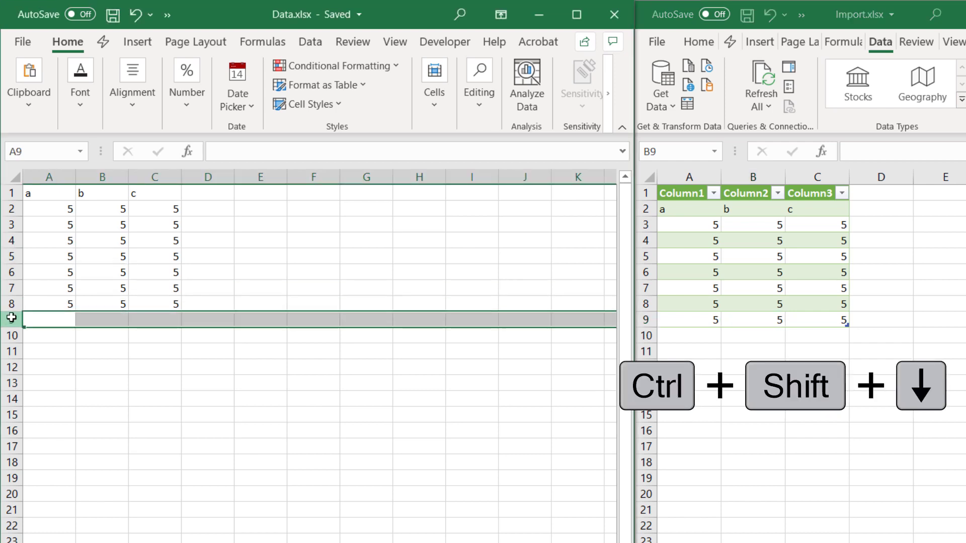
key(ctrl+shift+Down)
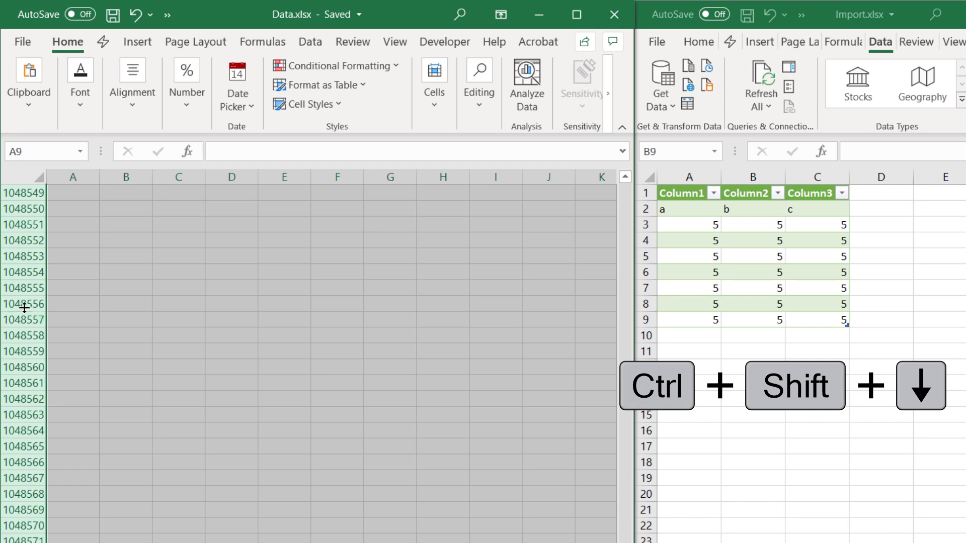
right_click(35, 286)
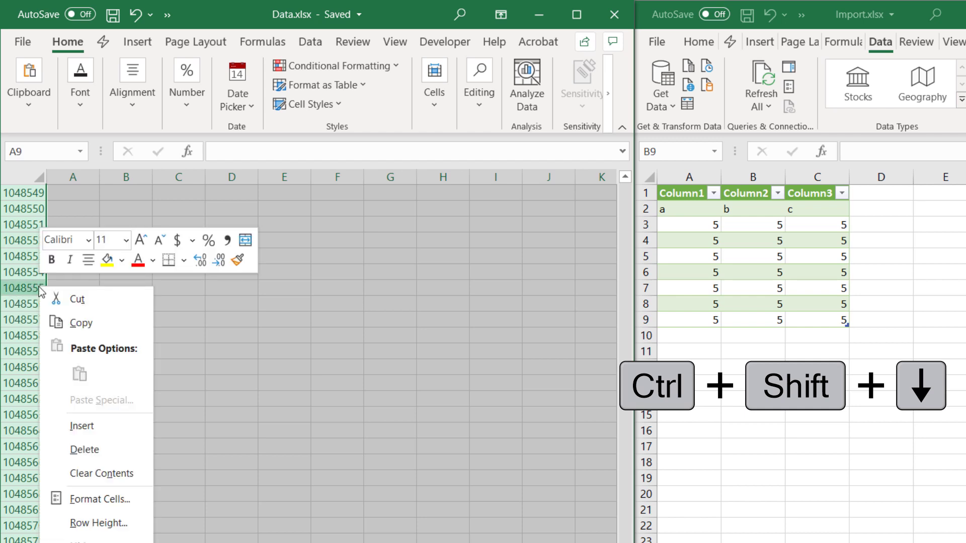
click(83, 450)
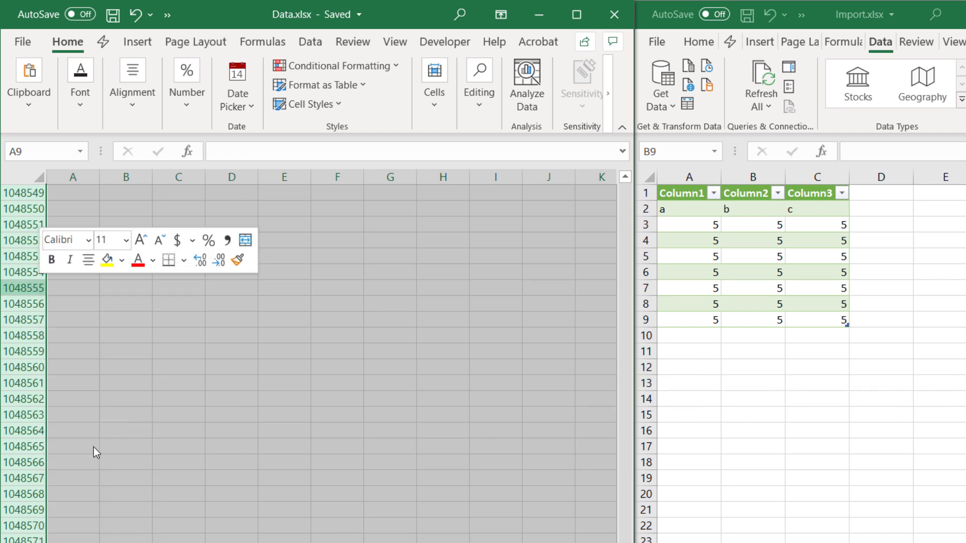
Delete every column from D to the sheet's last column.
click(208, 173)
key(ctrl+shift+Right)
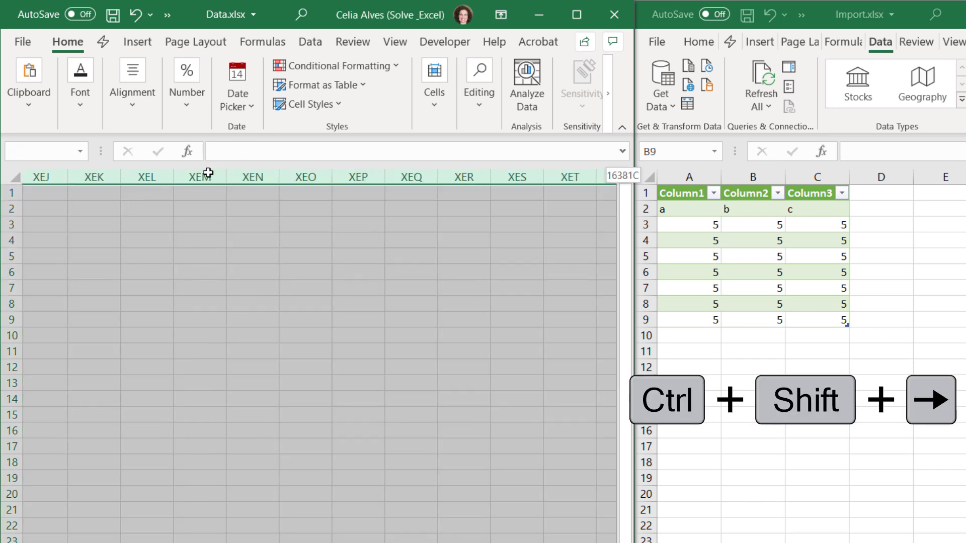
right_click(220, 208)
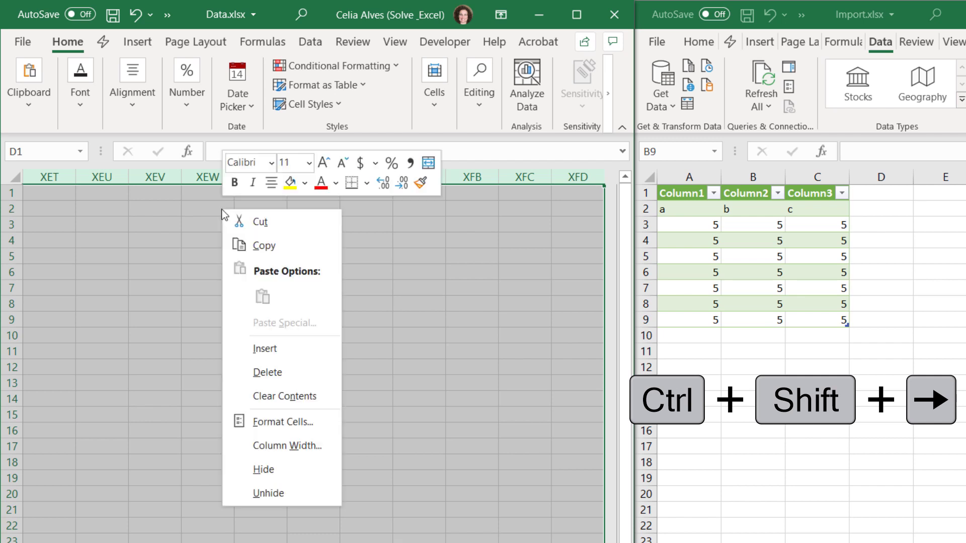
click(279, 373)
click(358, 322)
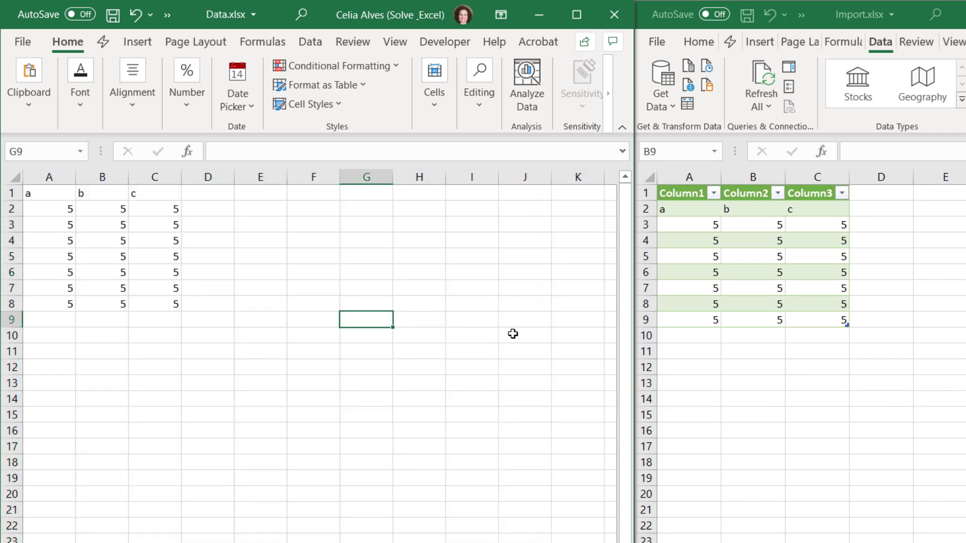
Save Data.xlsx and refresh the imported data in Import.xlsx.
click(113, 15)
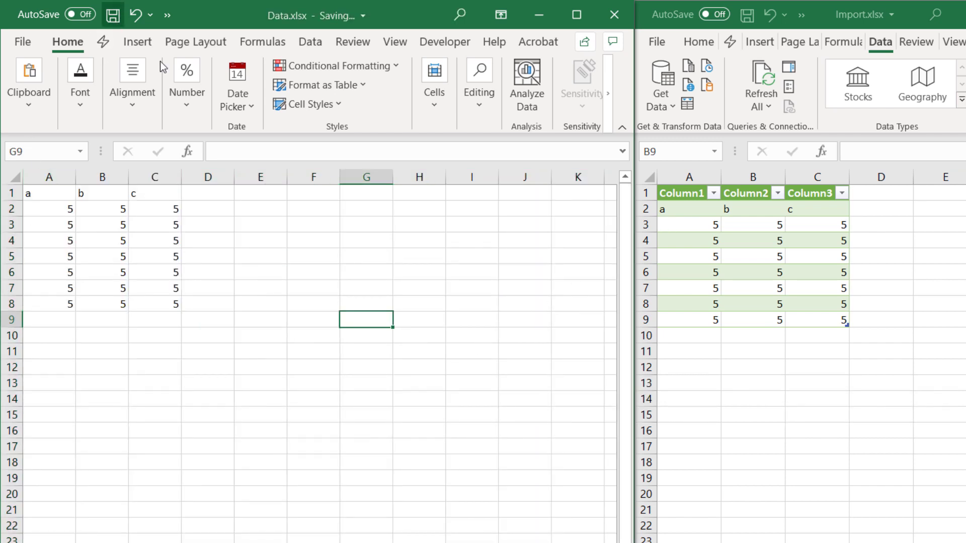
click(757, 319)
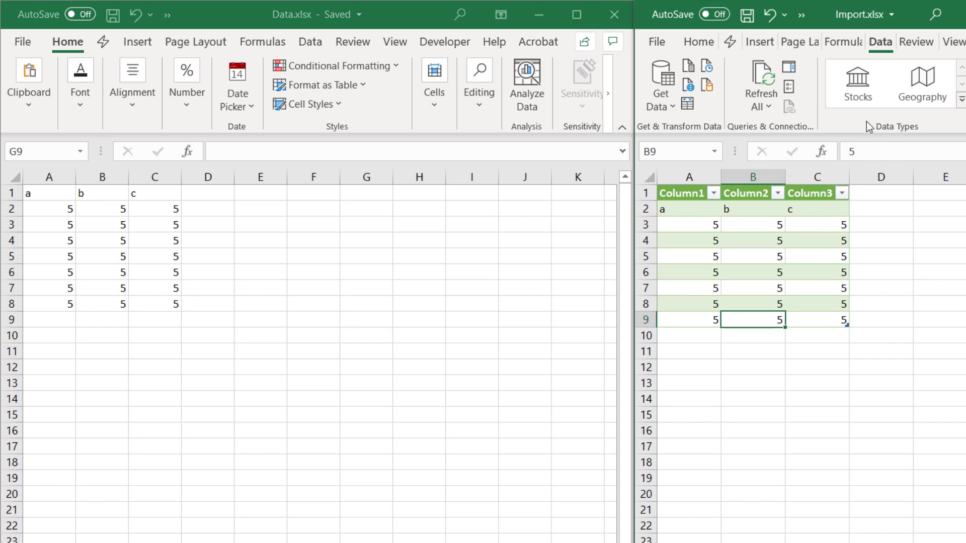
click(766, 70)
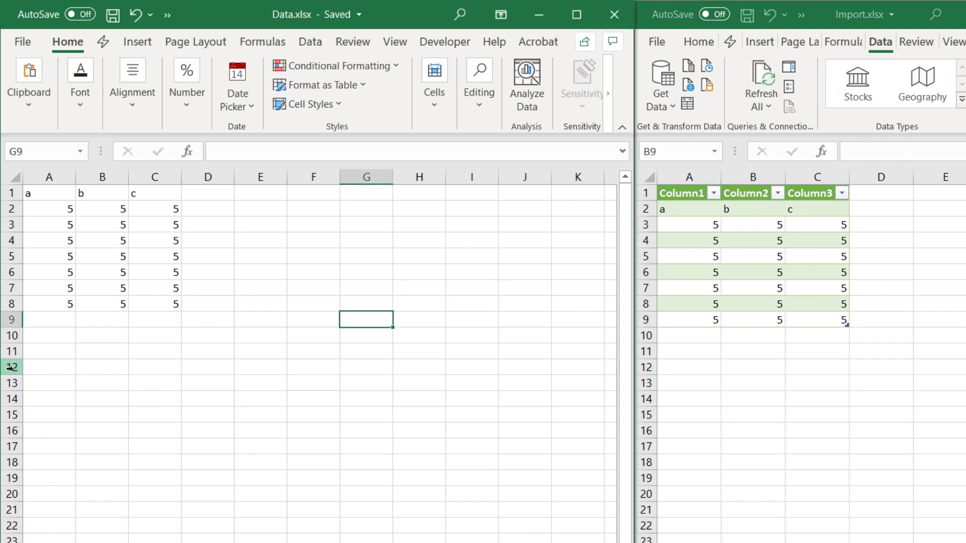
Format the a, b, c range A1:C8 as a table with headers via Ctrl+T.
click(102, 336)
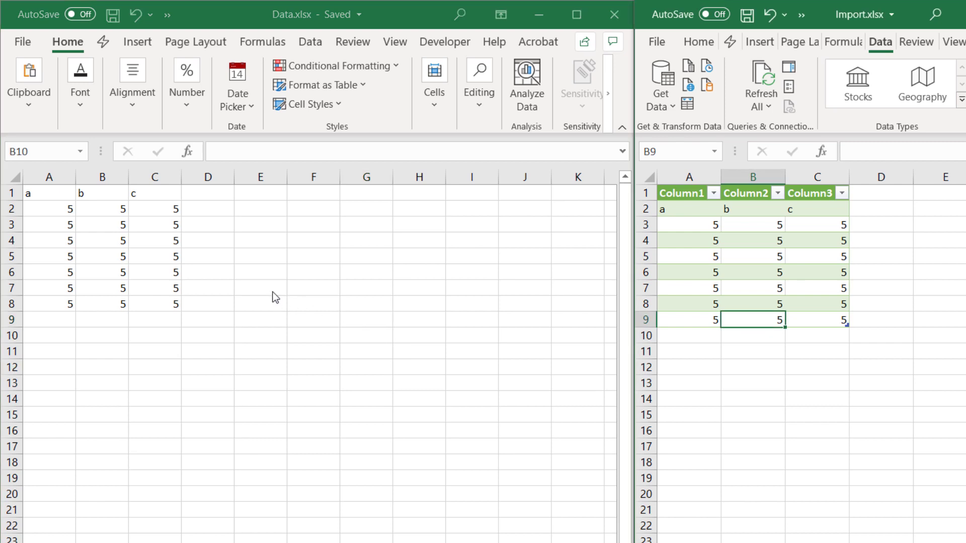
click(77, 213)
click(77, 212)
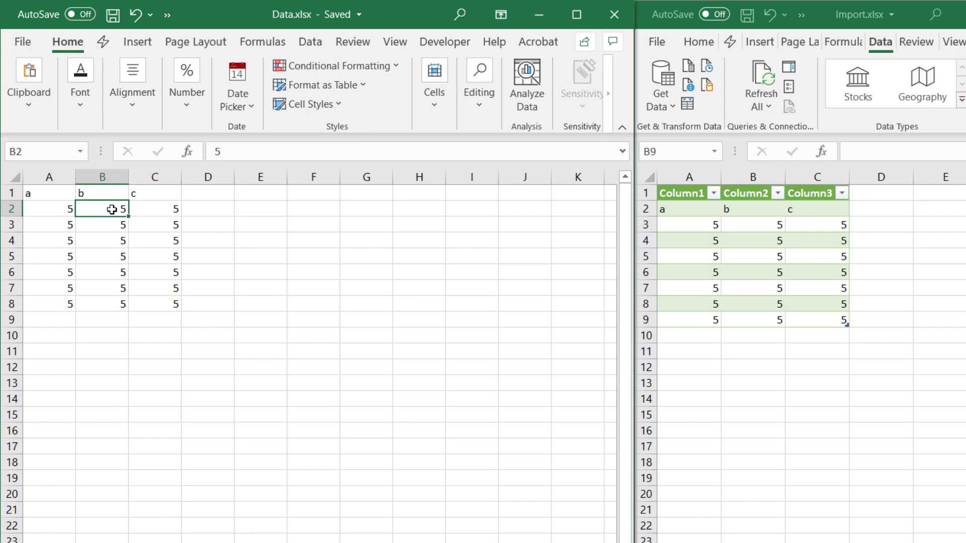
key(ctrl+t)
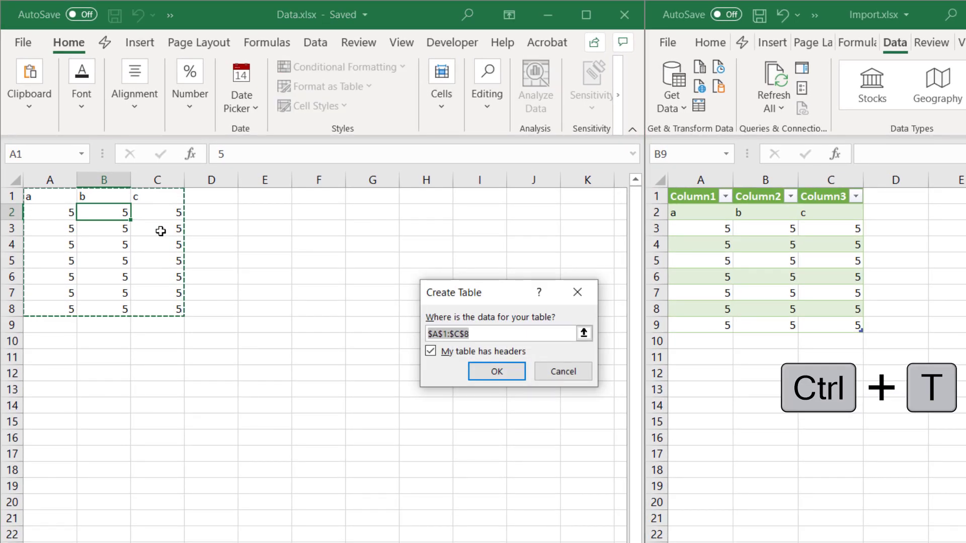
click(496, 372)
click(388, 276)
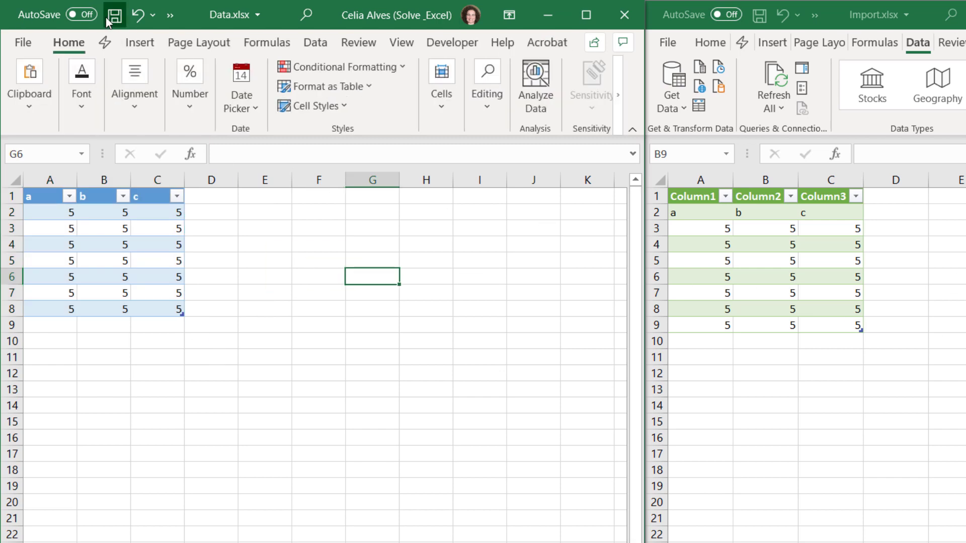
Enter 'Note' in E6 and give it a red font colour.
click(263, 269)
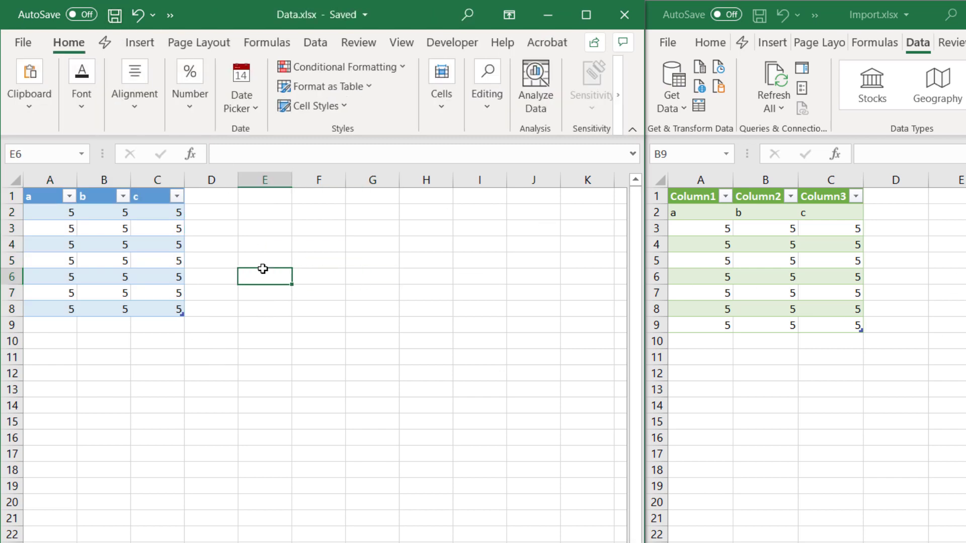
text(None)
key(Return)
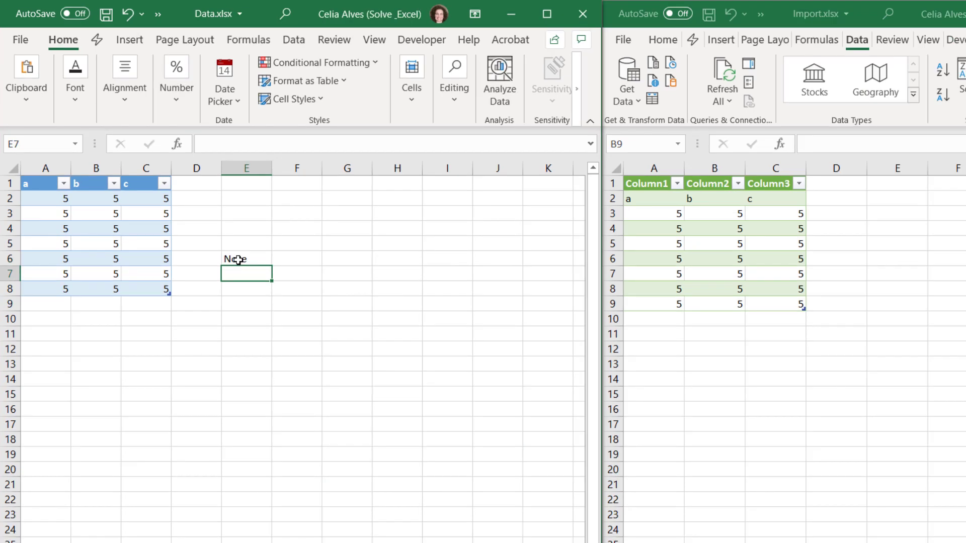
click(238, 260)
click(75, 76)
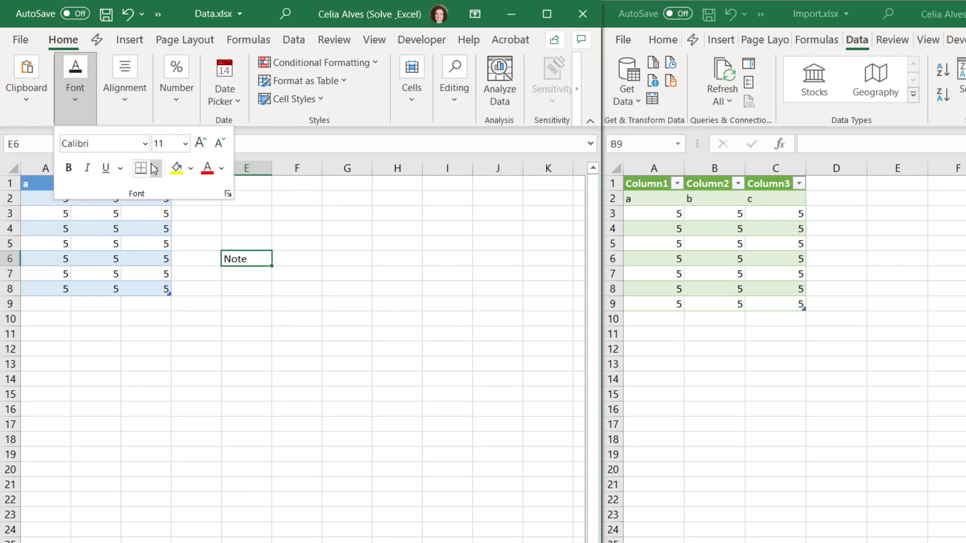
click(207, 168)
Make row 11 taller and widen column F.
click(10, 334)
drag(10, 341, 10, 363)
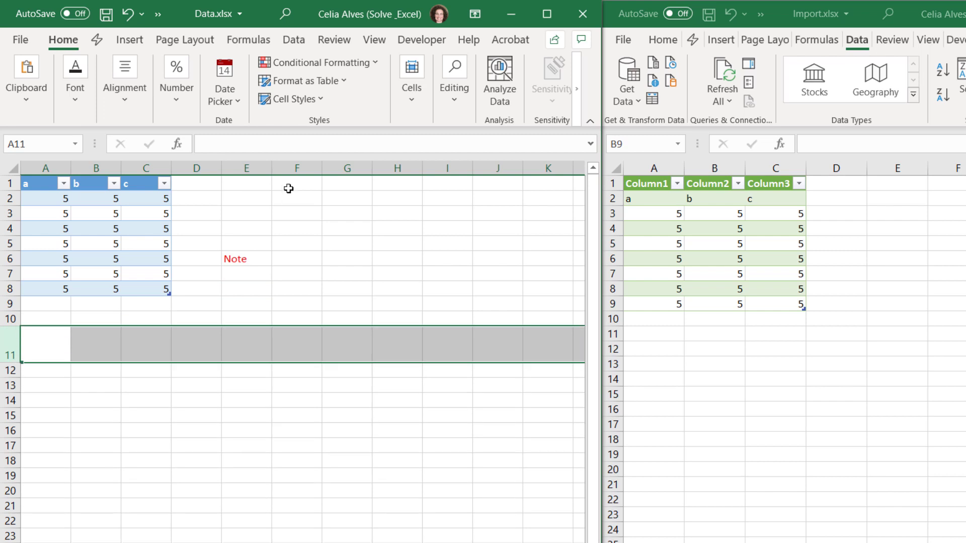
click(280, 166)
drag(322, 166, 343, 166)
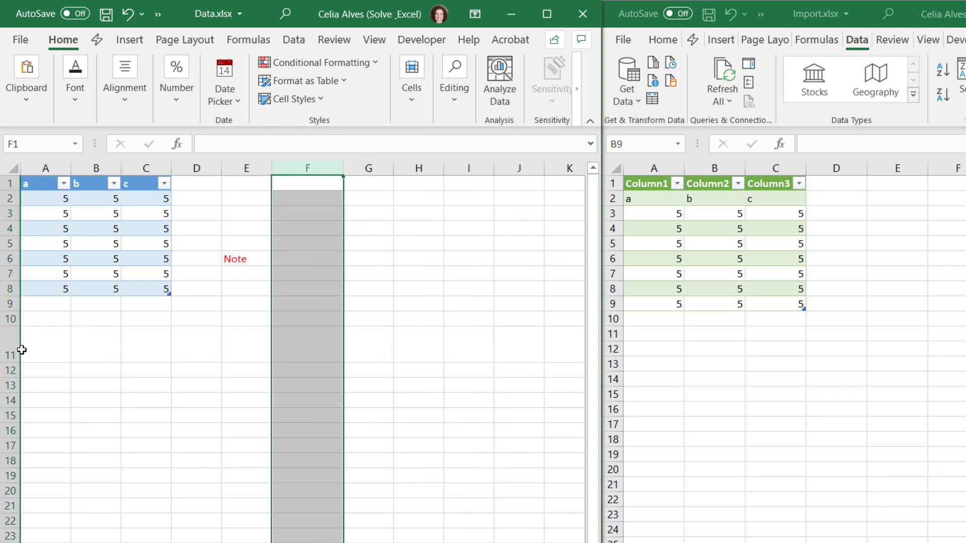
Fill F11 yellow and save Data.xlsx.
click(297, 352)
click(75, 75)
click(177, 168)
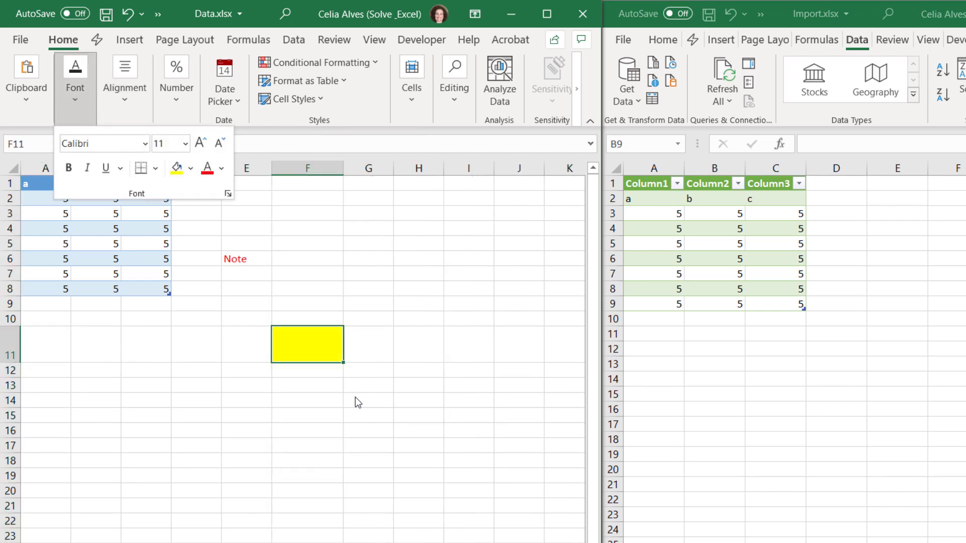
click(307, 350)
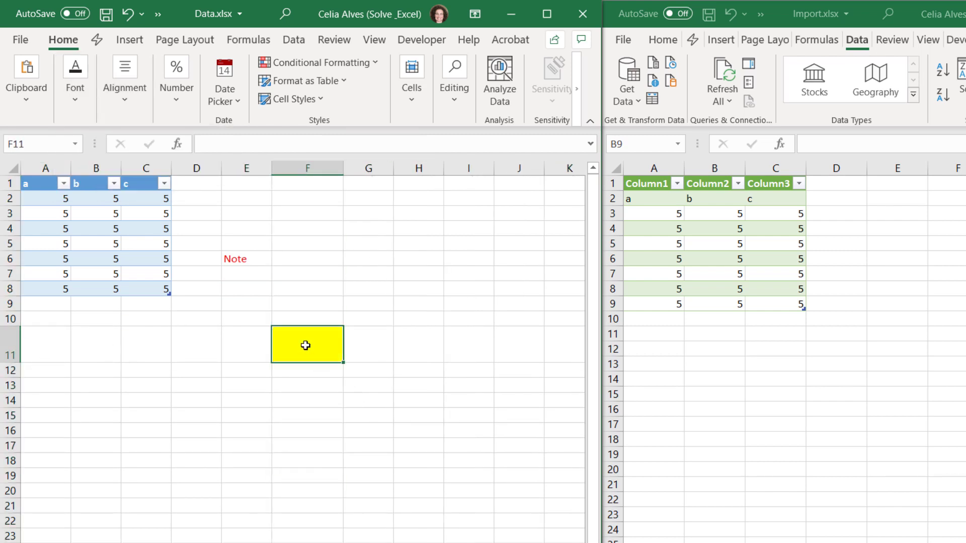
click(112, 18)
click(705, 304)
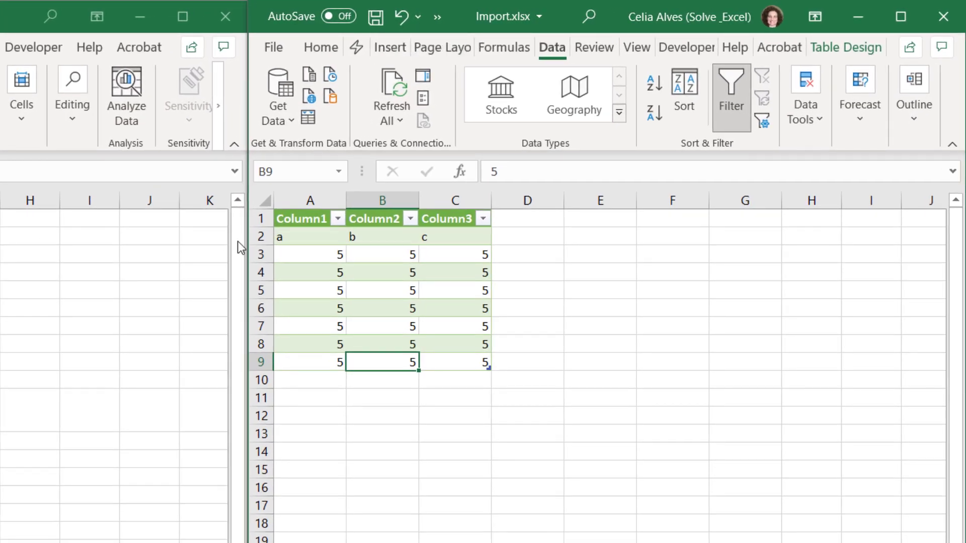
Import from the Data.xlsx workbook and preview Table1 in the Navigator.
click(283, 110)
mouse_move(299, 153)
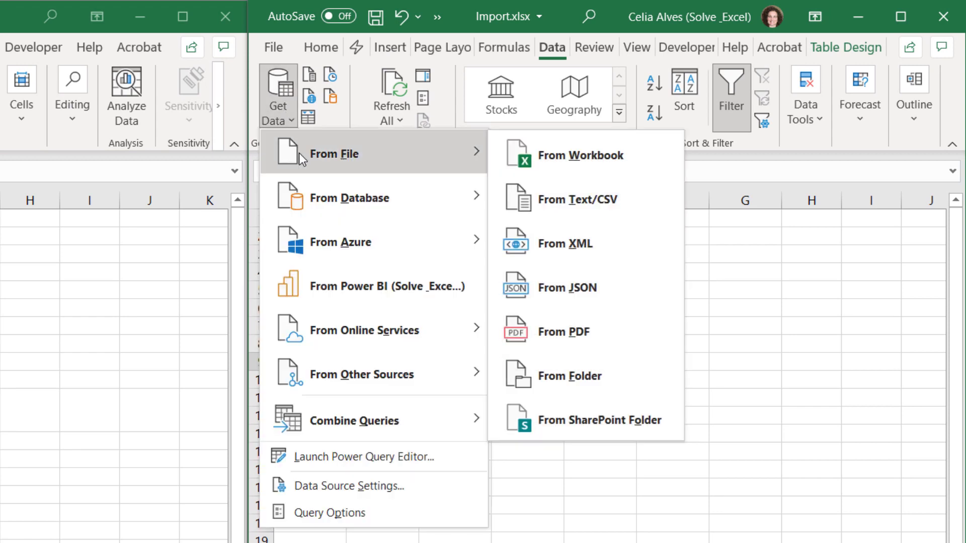
click(568, 154)
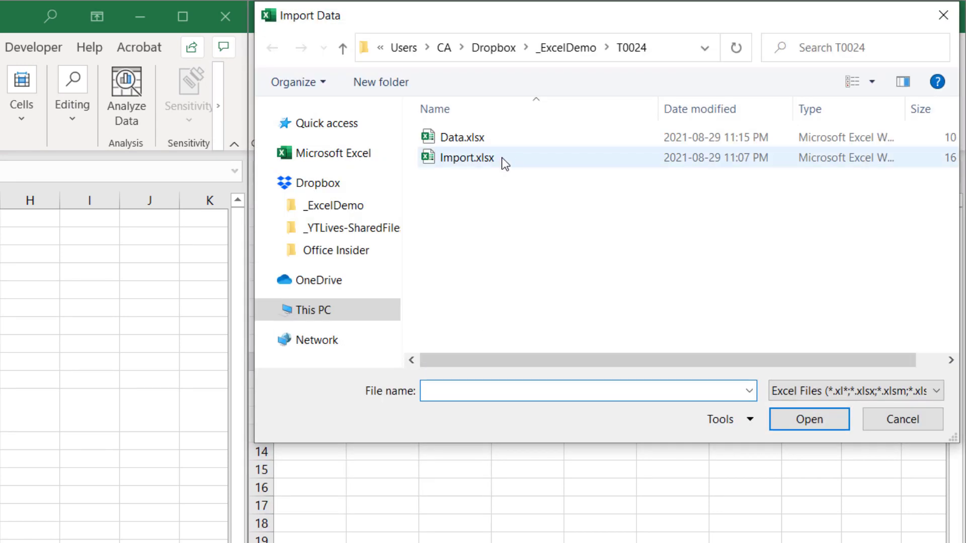
double_click(478, 139)
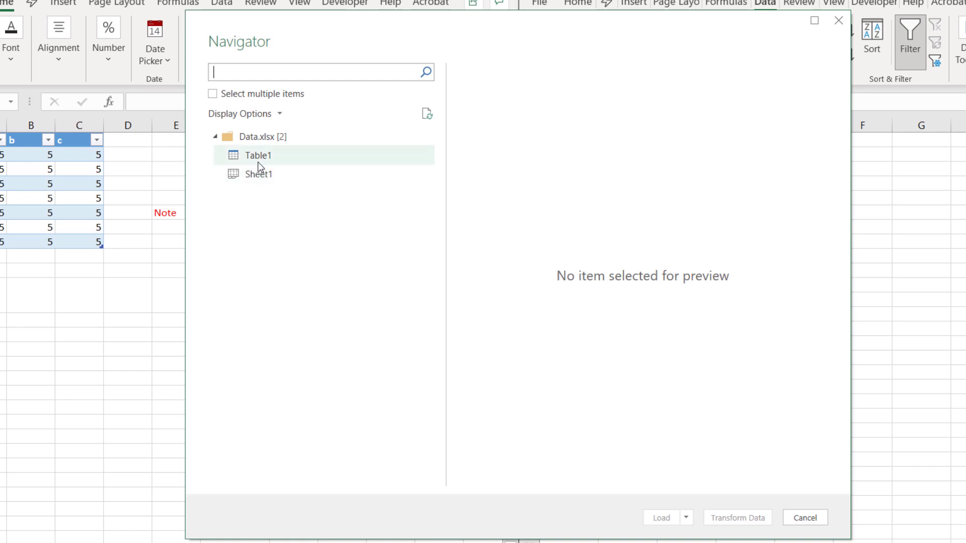
click(260, 157)
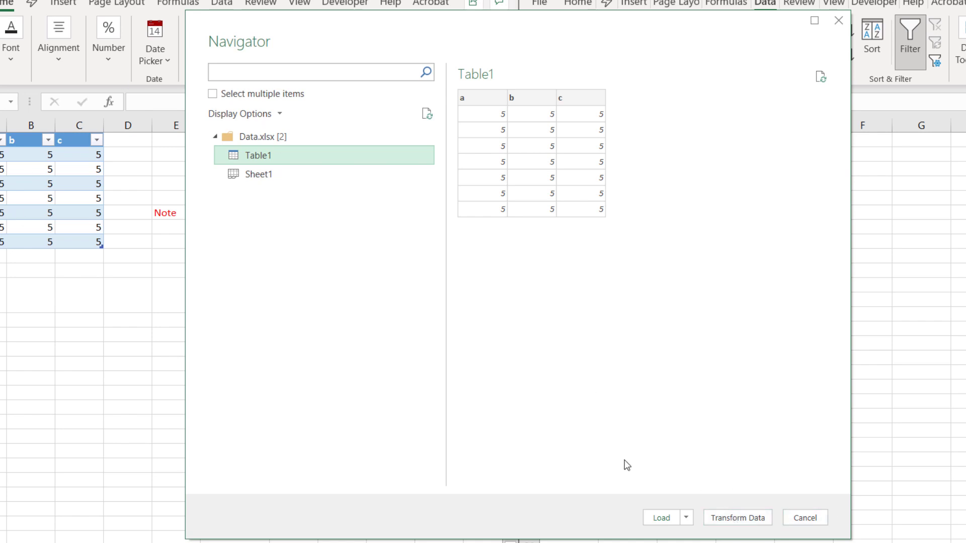
click(750, 519)
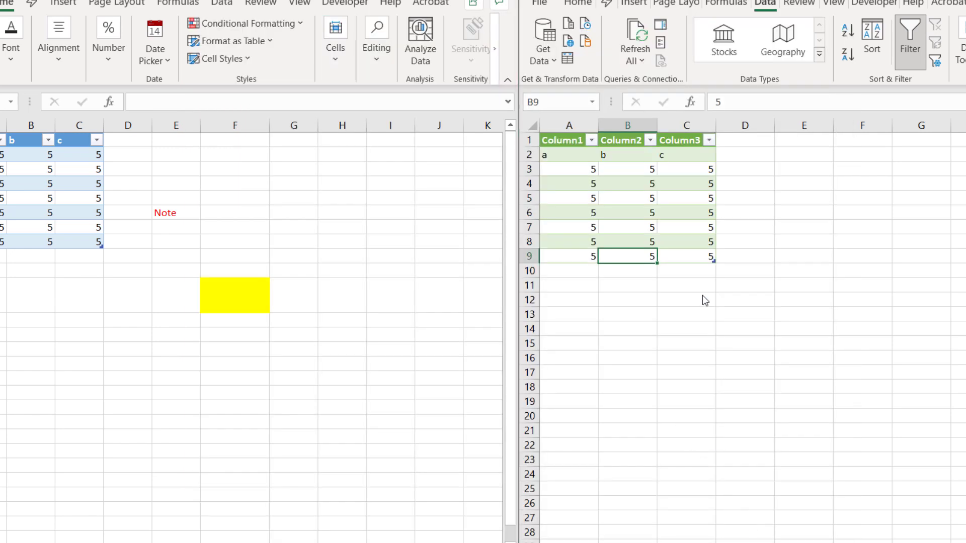